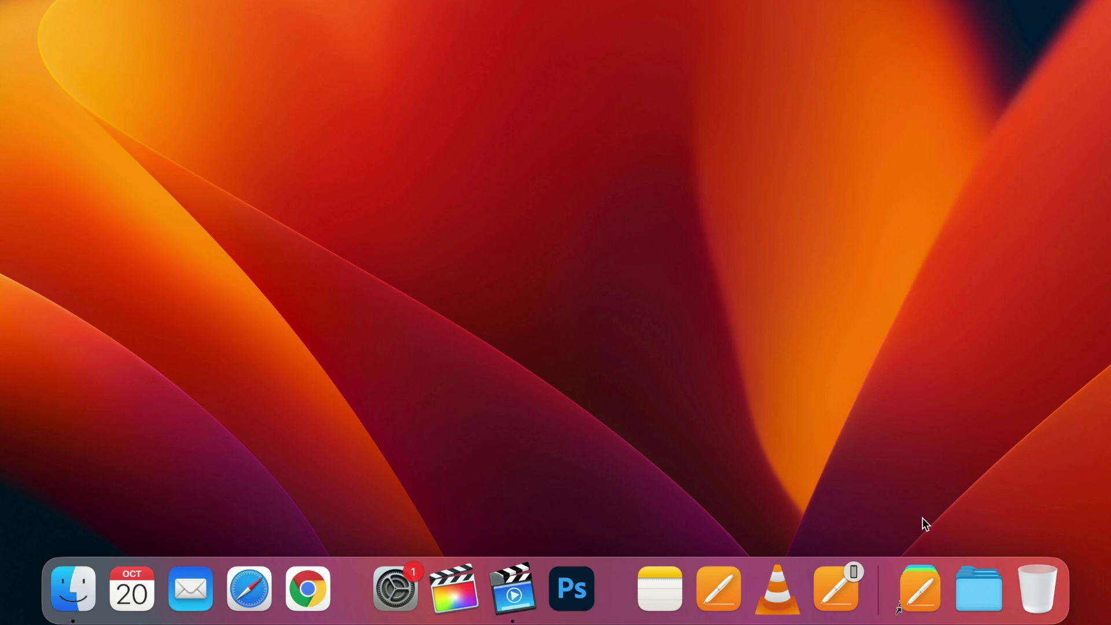
Step: Preview the Productivity Apps and Downloads stacks, moving the From desktop folder out and back
left_click(920, 588)
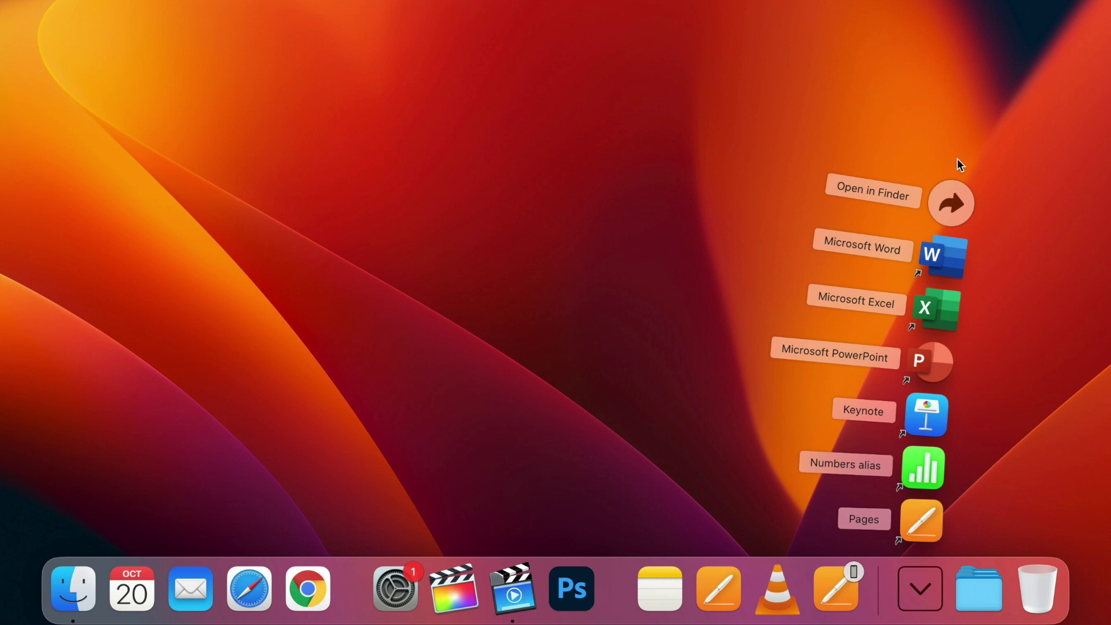
left_click(928, 590)
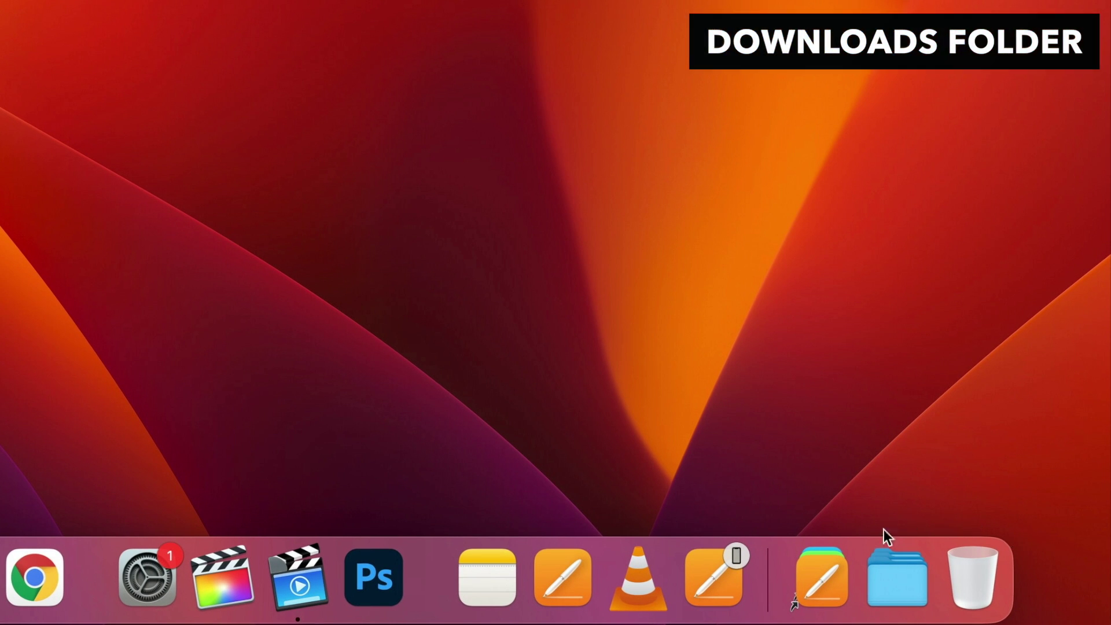
left_click(890, 577)
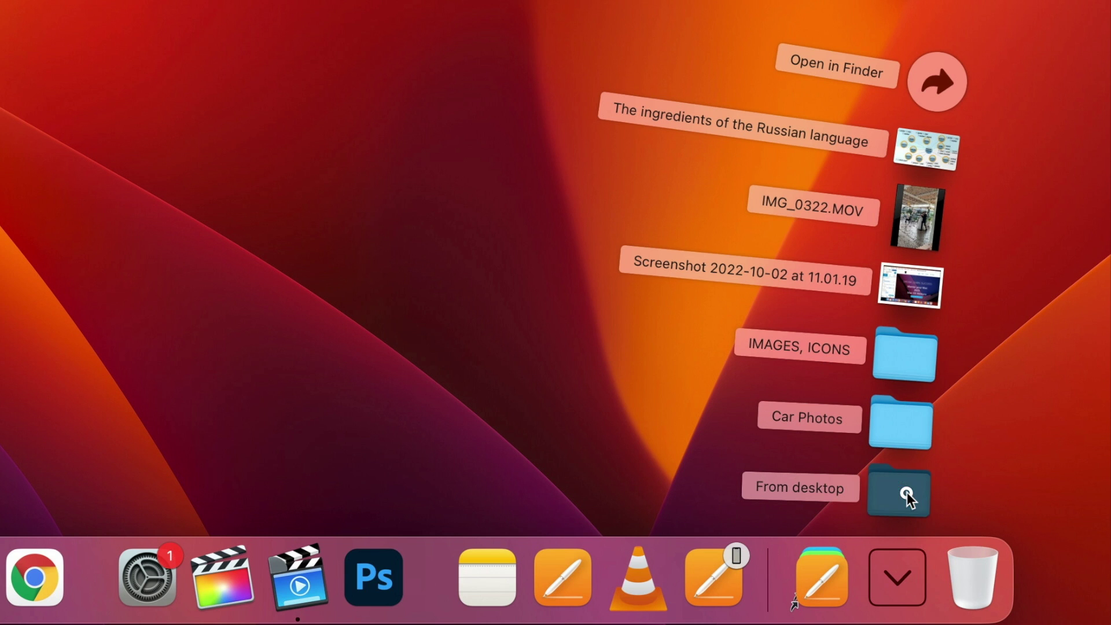
left_click_drag(908, 492, 953, 360)
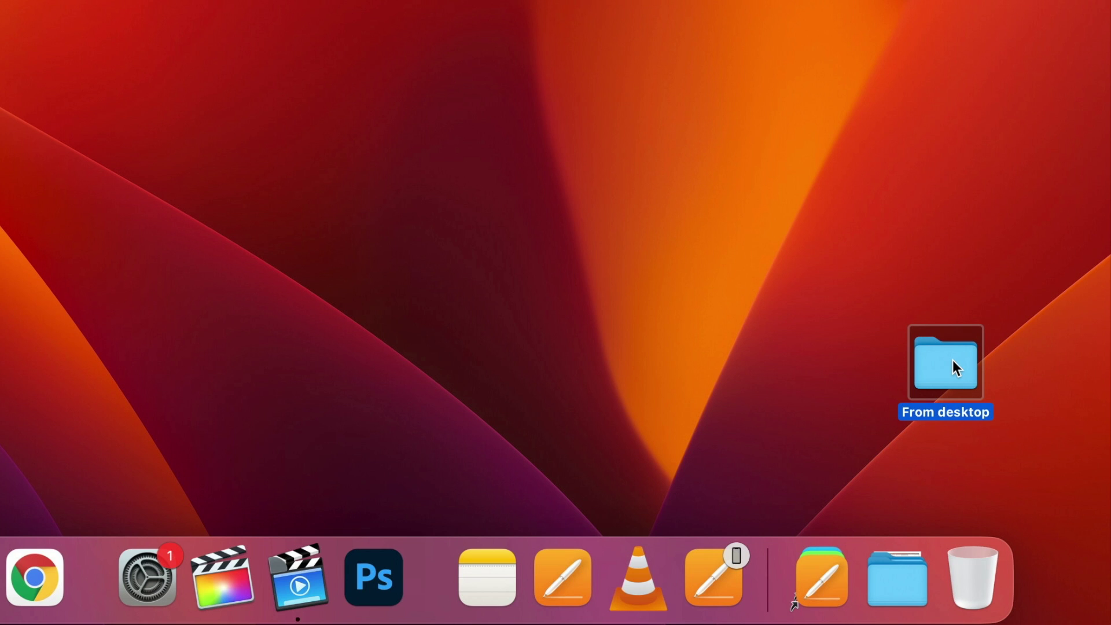
left_click_drag(949, 370, 870, 583)
left_click(888, 584)
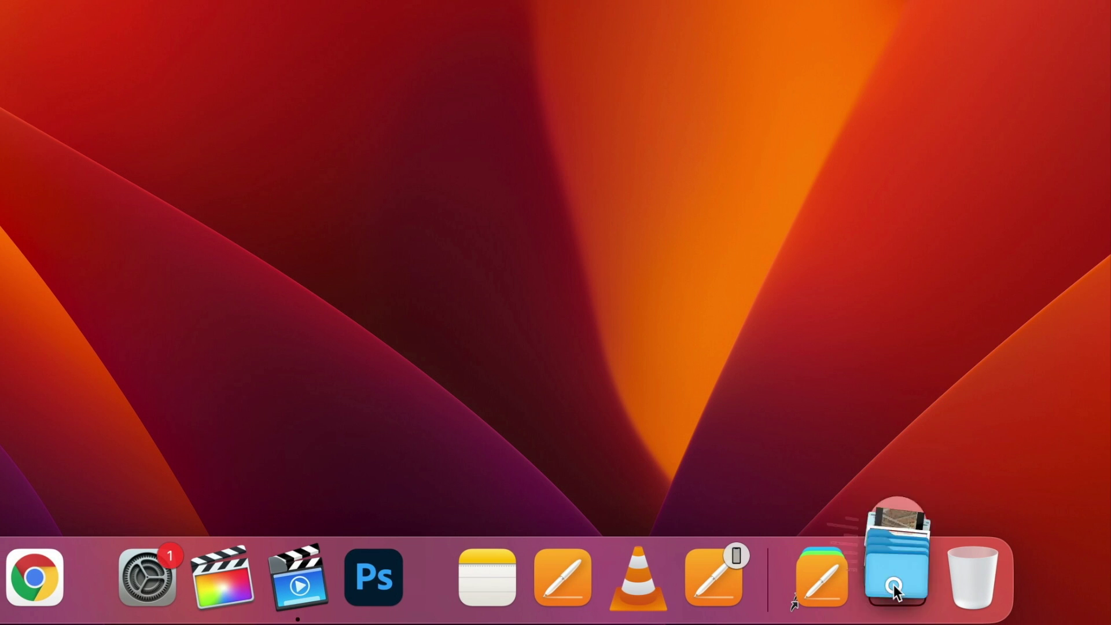
left_click(894, 586)
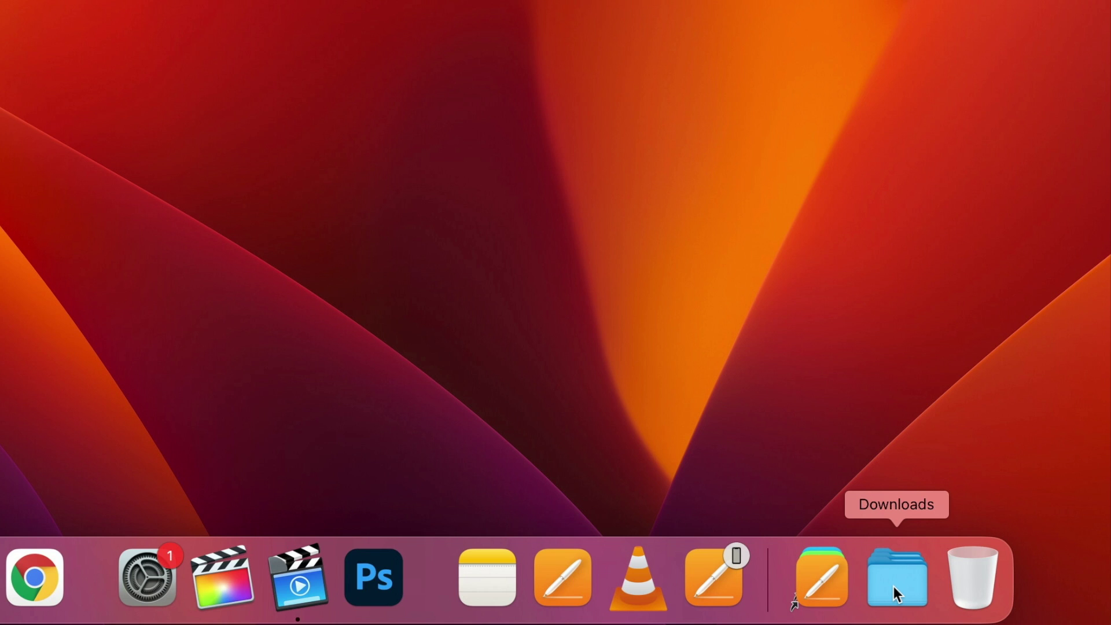
Step: Try the Downloads stack in Grid, then Fan, and finally set it to Display as Folder
right_click(894, 586)
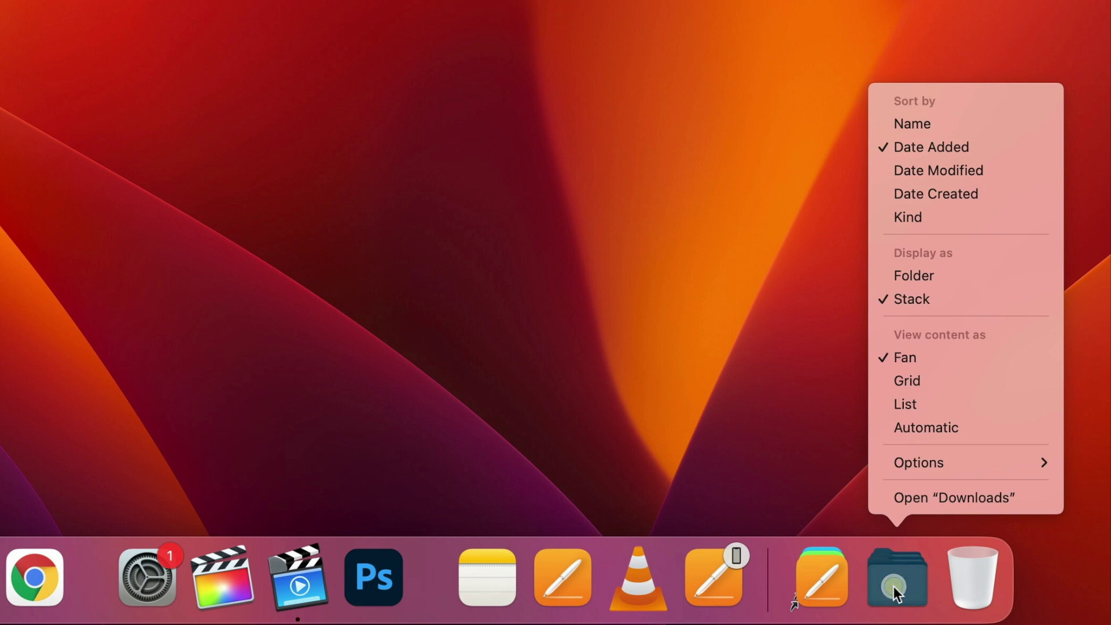
left_click(881, 382)
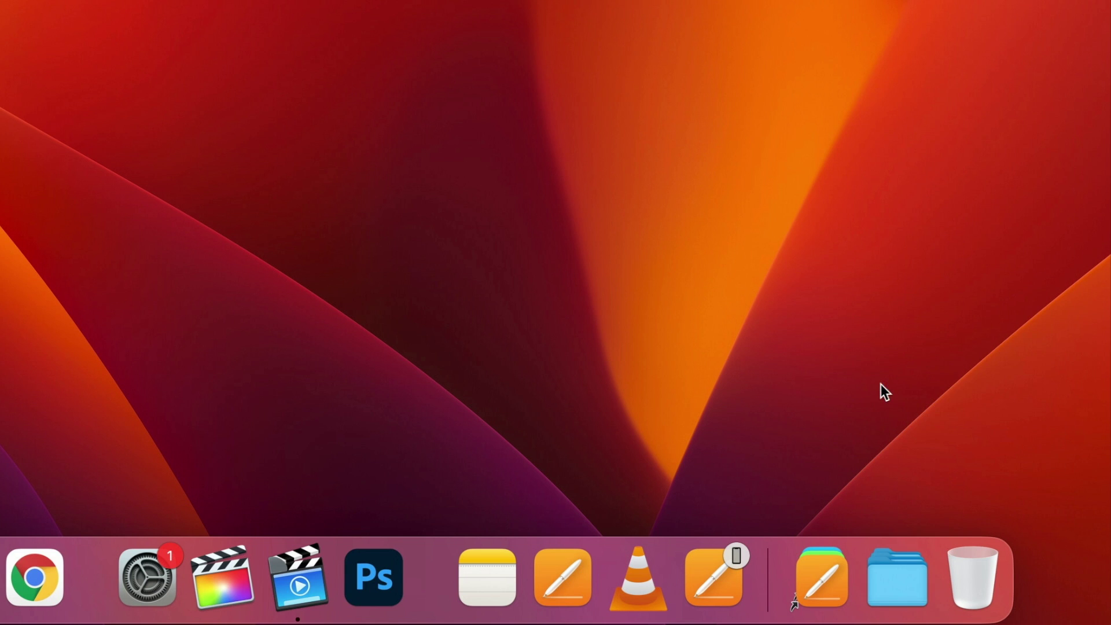
left_click(900, 573)
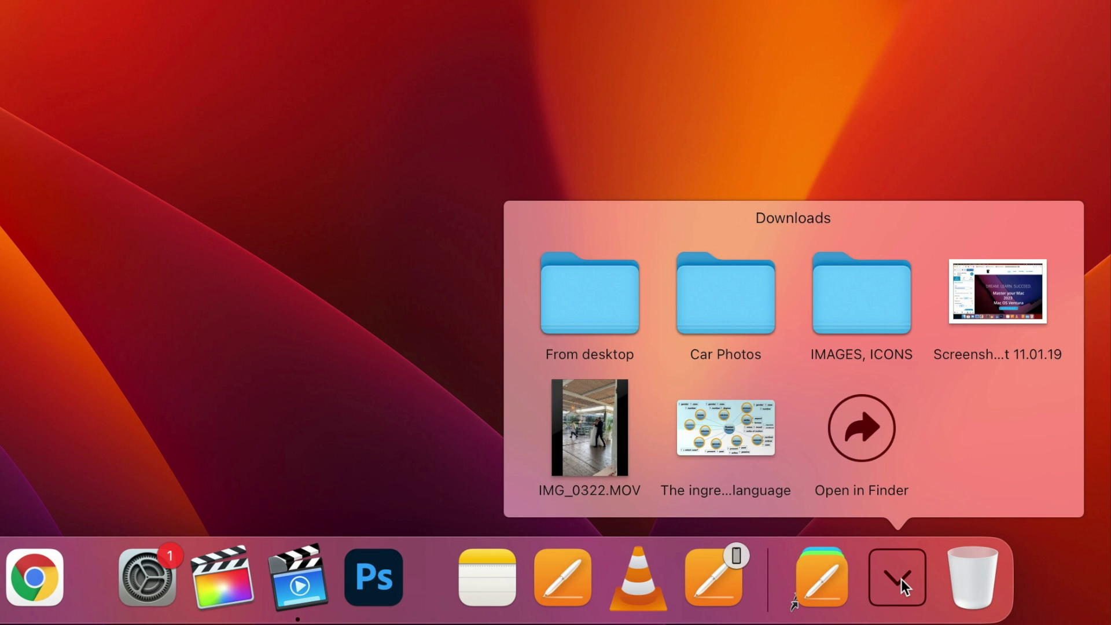
left_click(901, 579)
right_click(902, 579)
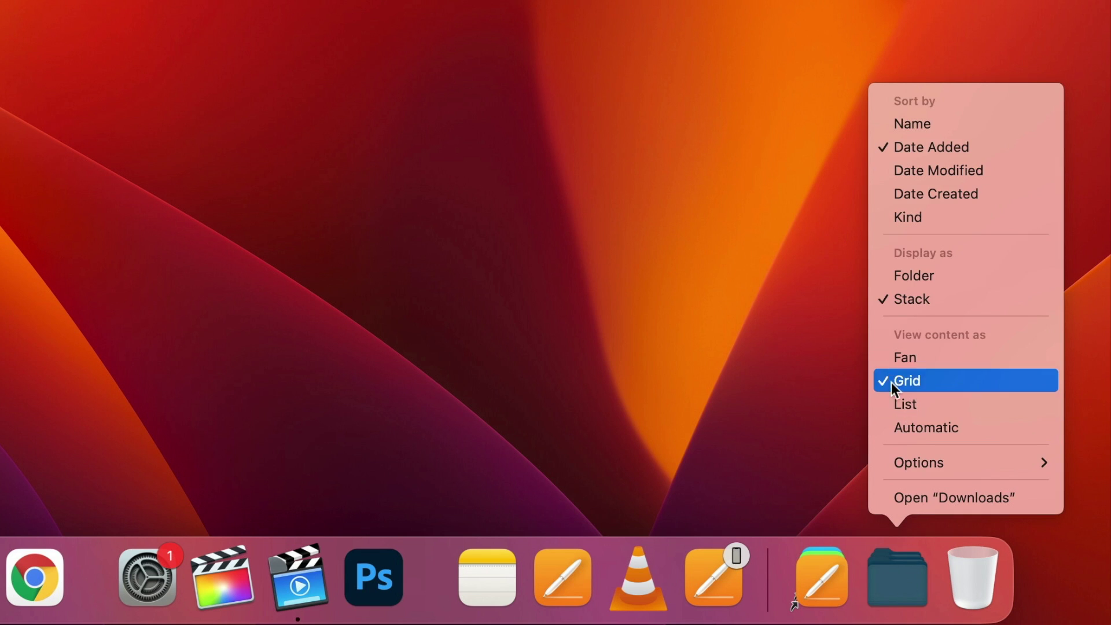
left_click(884, 356)
left_click(891, 576)
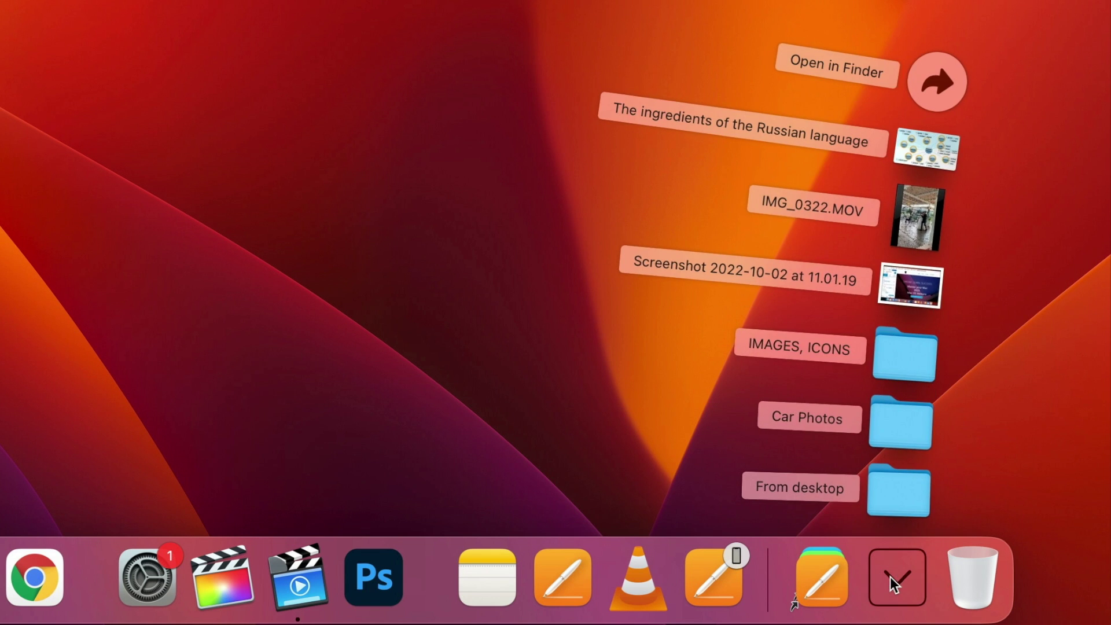
left_click(892, 581)
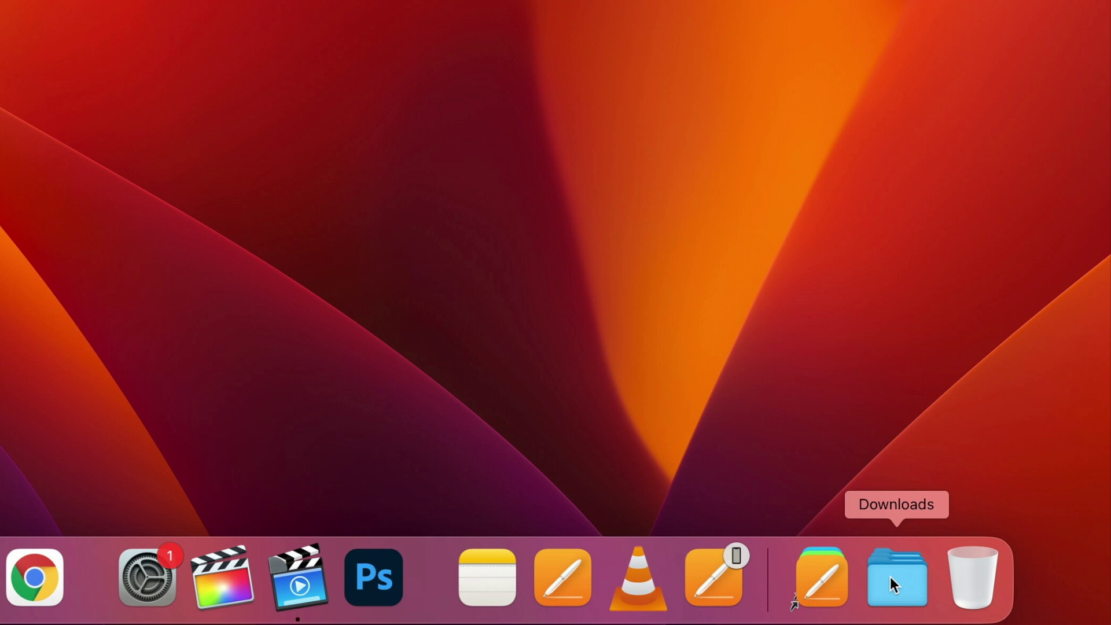
right_click(891, 576)
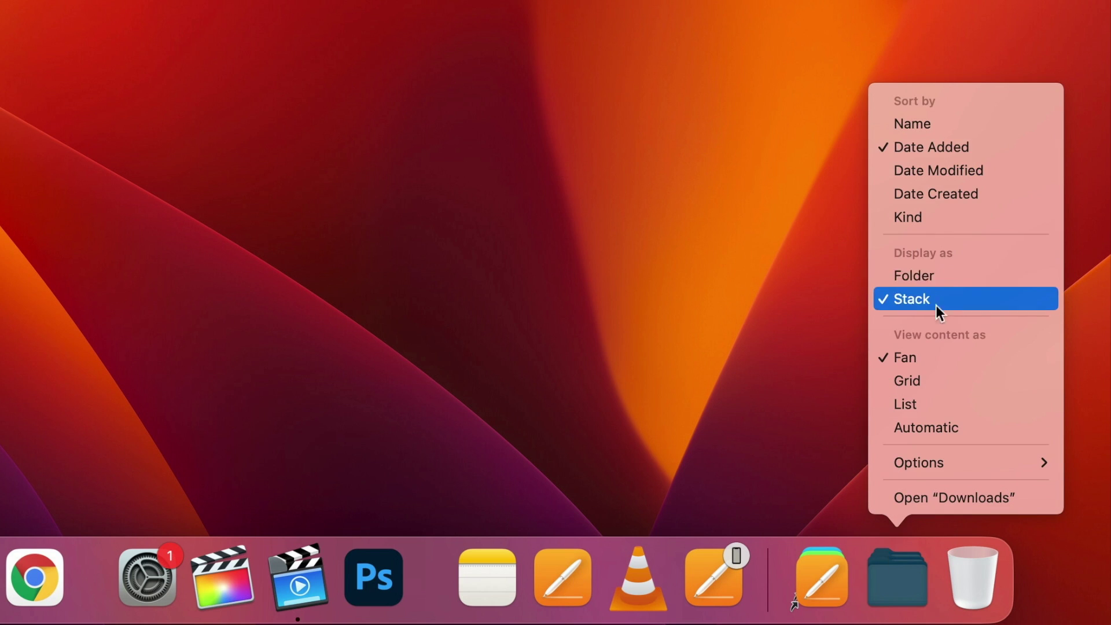
left_click(954, 277)
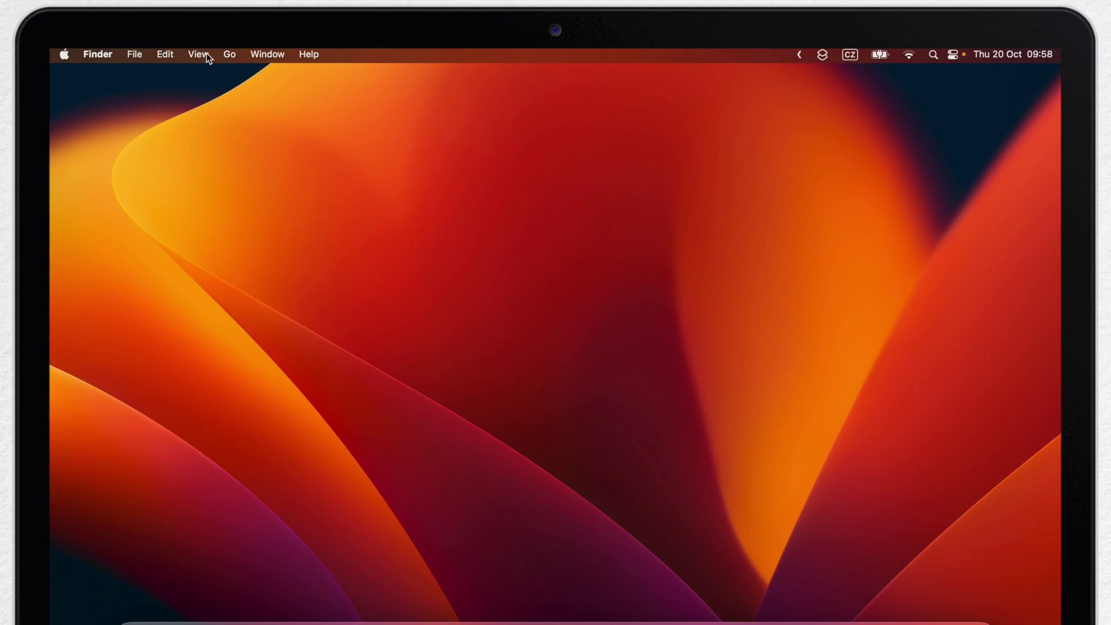
Step: Drag Applications from the Macintosh HD window into the Dock beside Downloads, then close the window
left_click(229, 54)
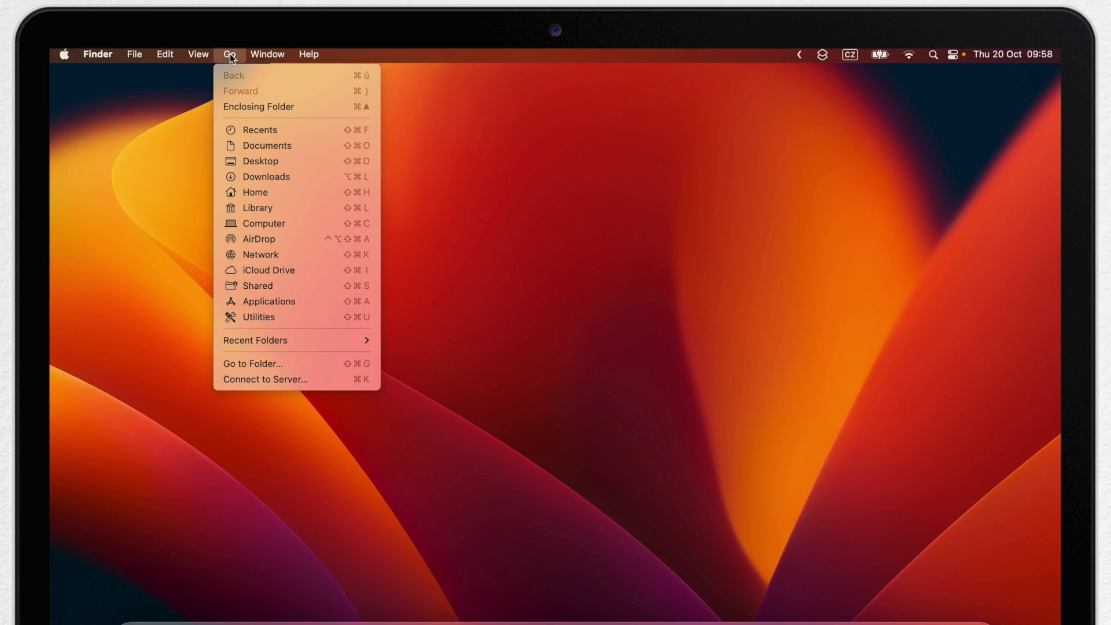
left_click(306, 229)
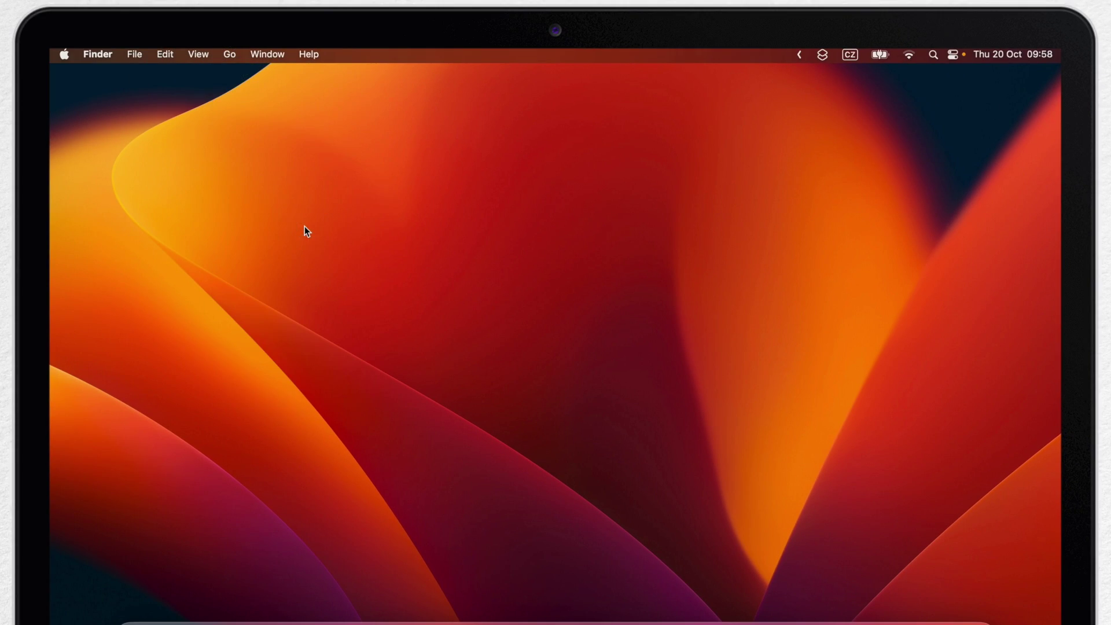
double_click(419, 313)
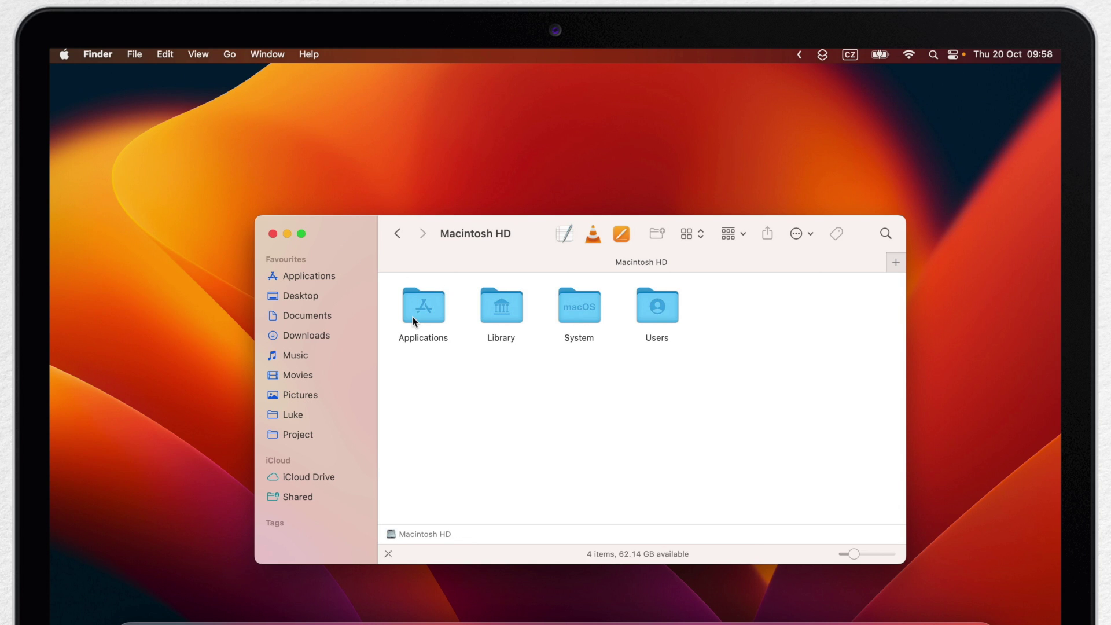
left_click_drag(296, 275, 887, 624)
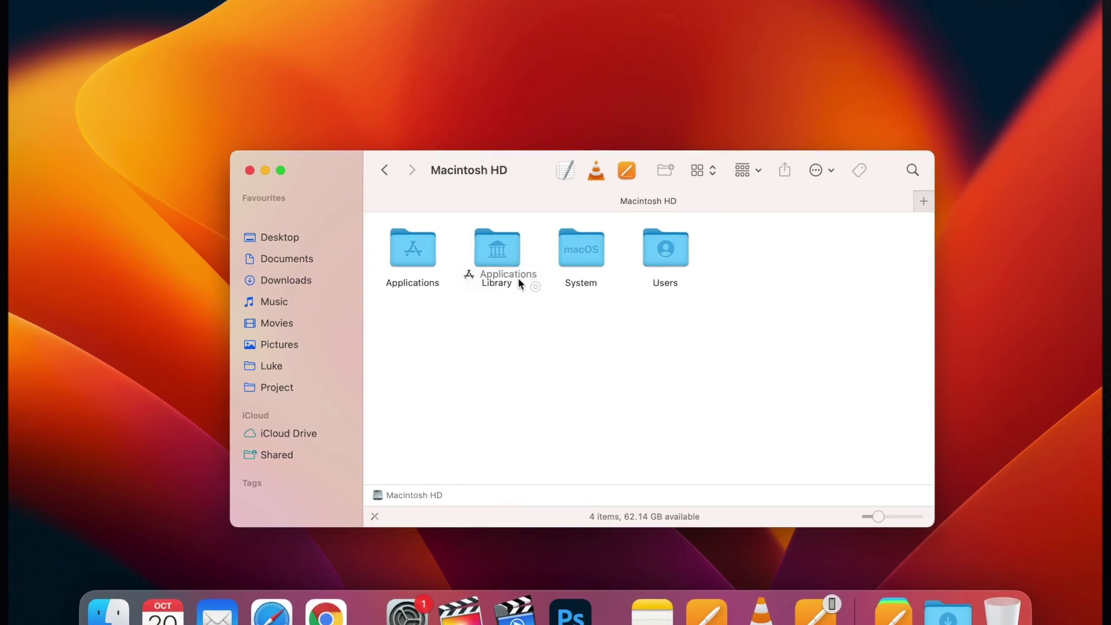
left_click_drag(943, 593, 948, 589)
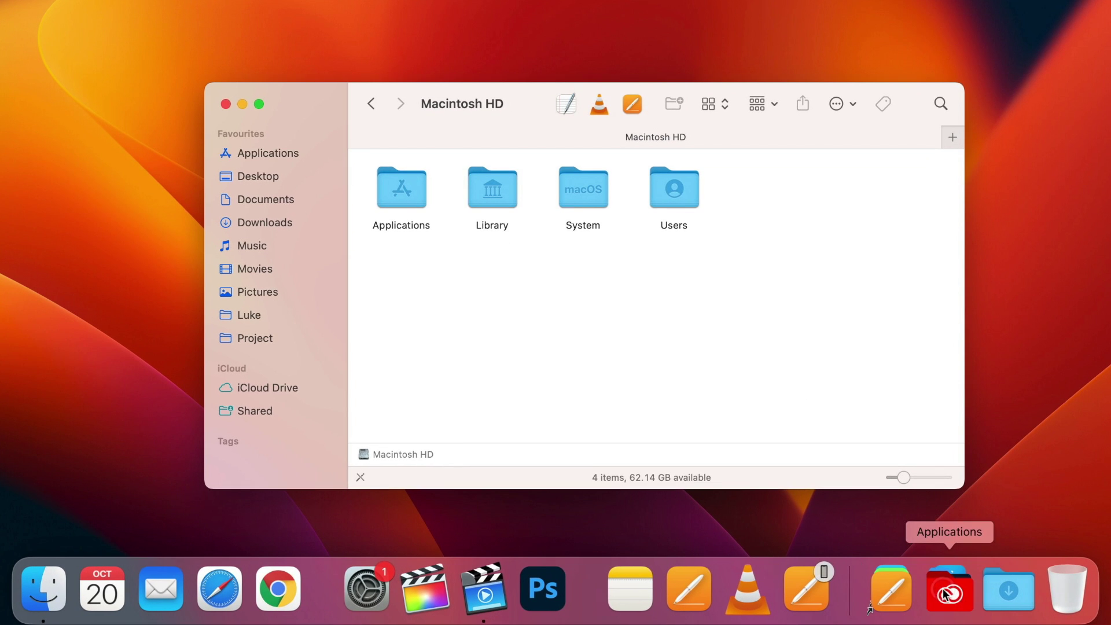
left_click(227, 104)
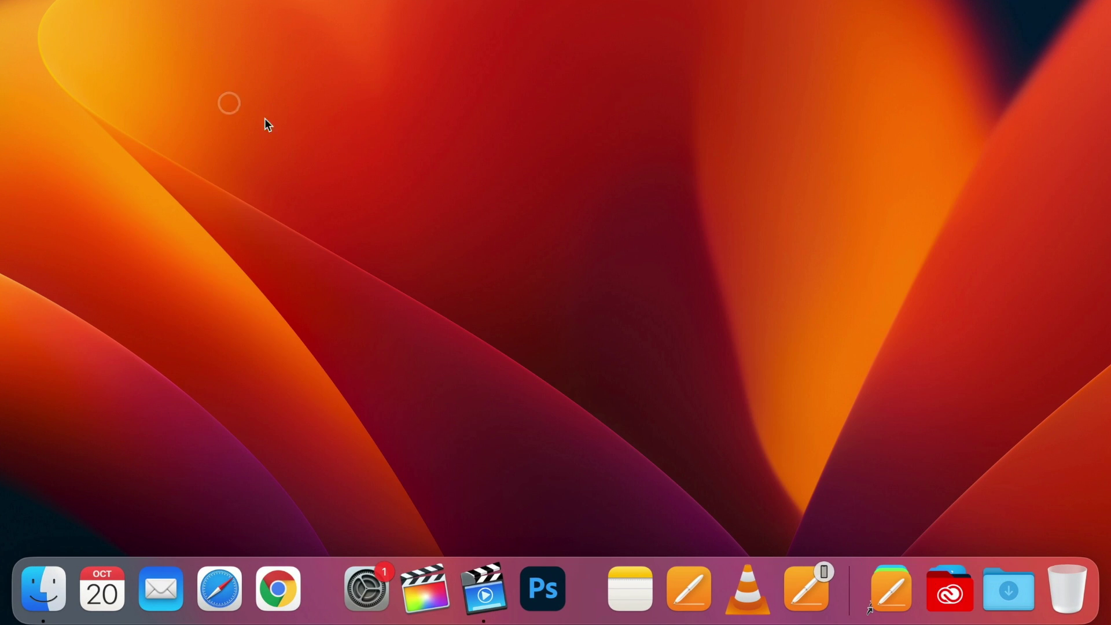
Step: Set the Applications Dock item to View content as List and Display as Folder, then browse its app list
left_click(955, 603)
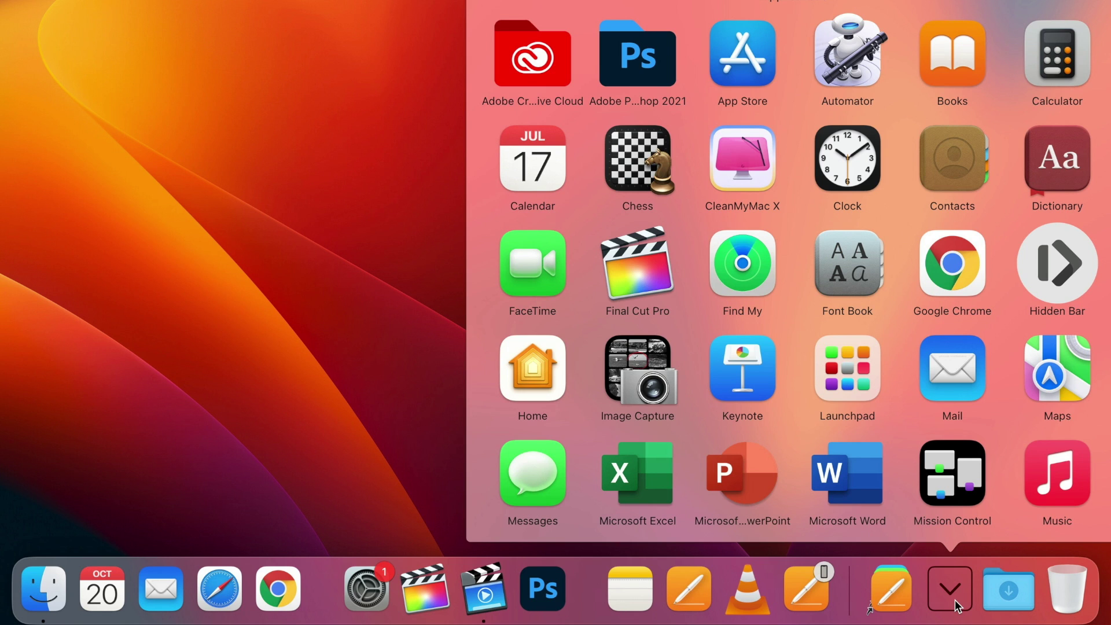
left_click(955, 605)
right_click(958, 605)
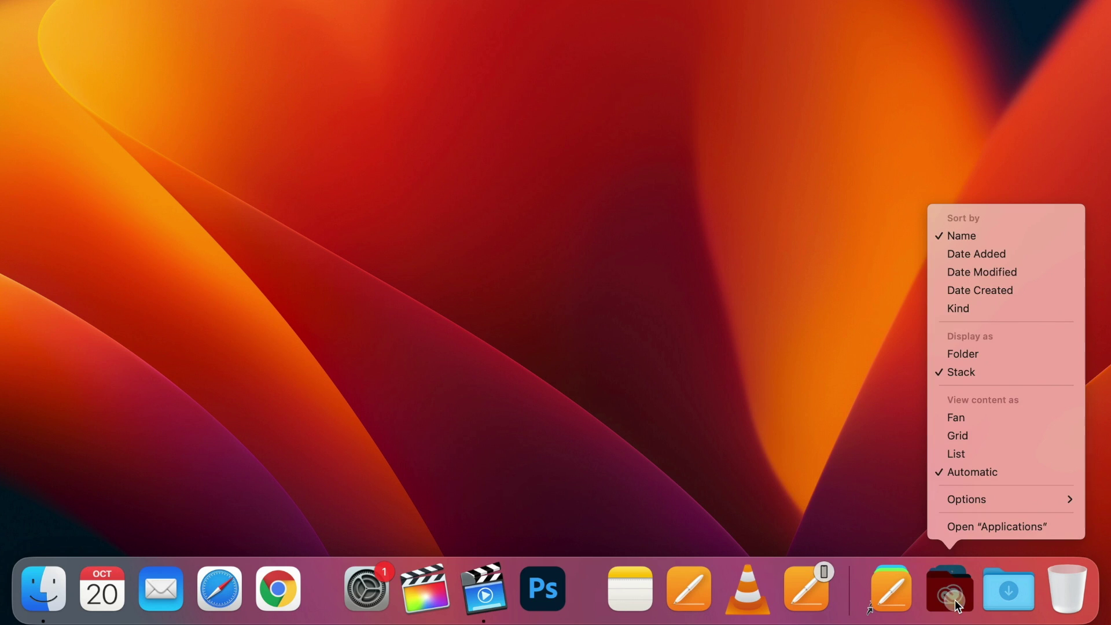
left_click(972, 457)
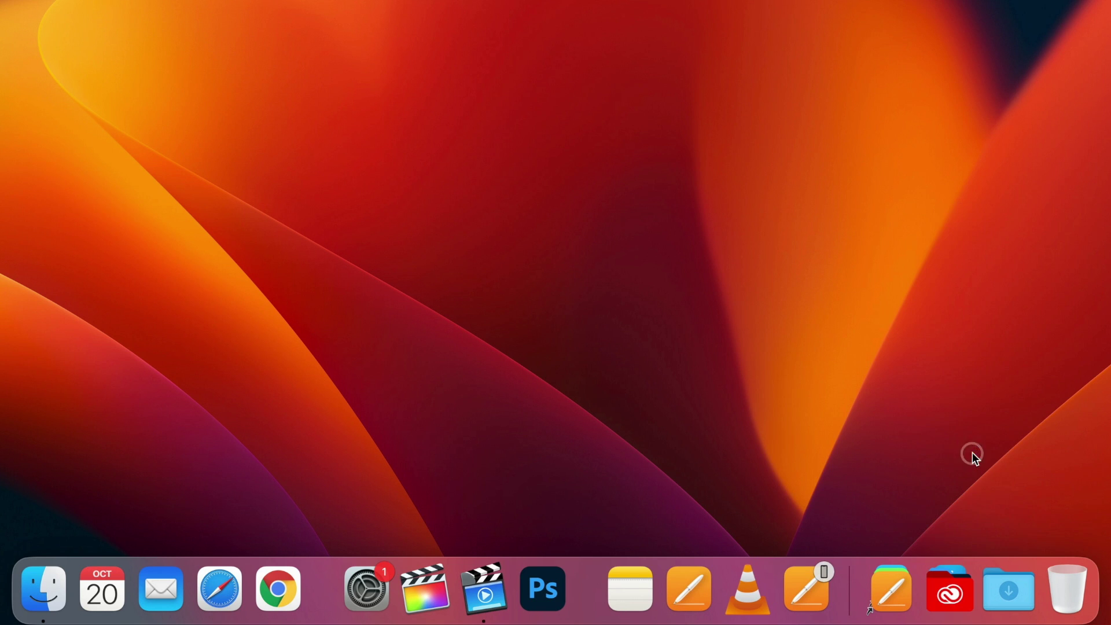
right_click(950, 582)
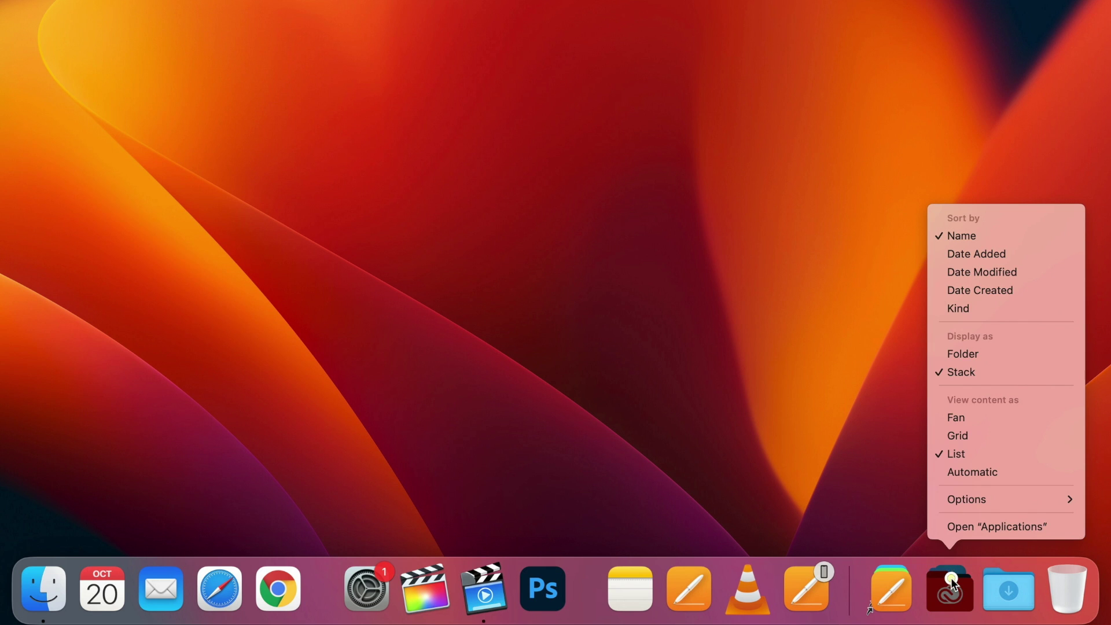
left_click(962, 355)
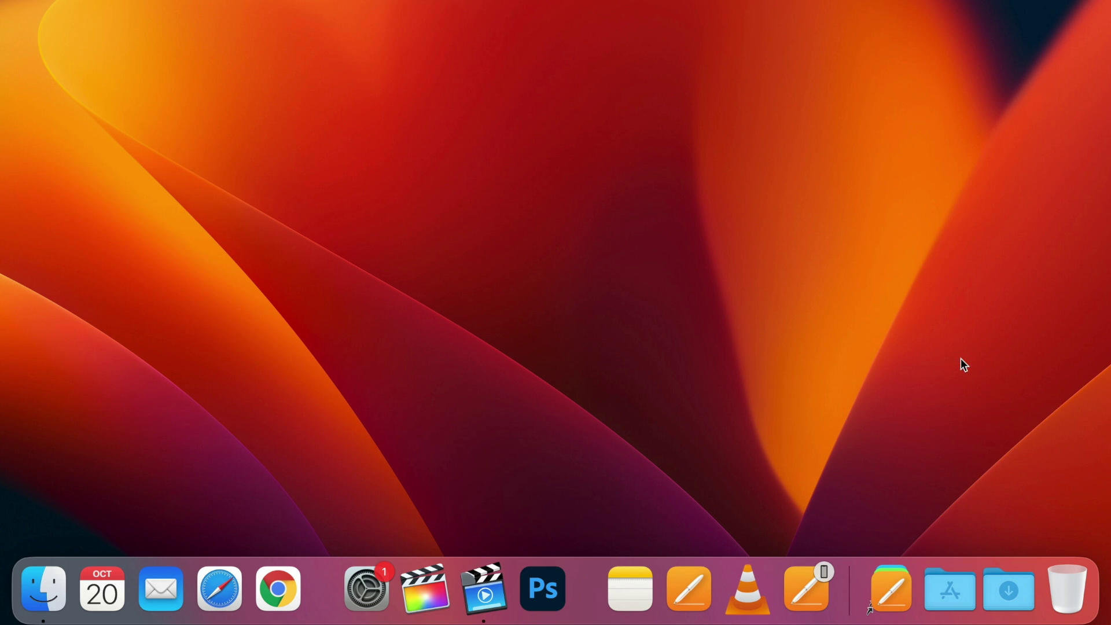
left_click(946, 592)
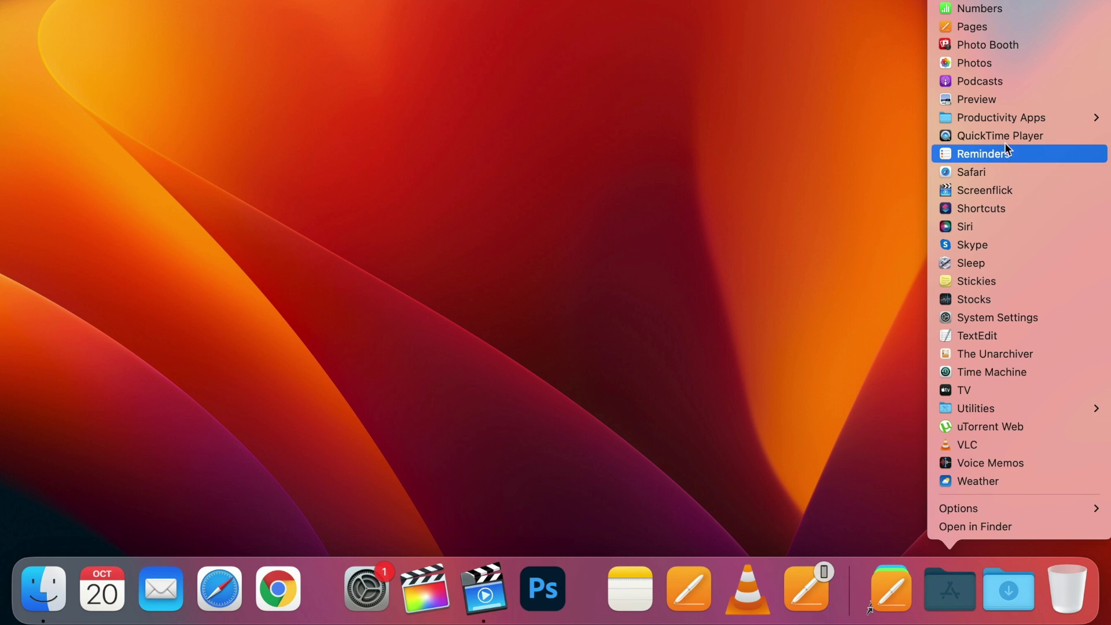
scroll(997, 37, "up", 5)
scroll(997, 37, "up", 8)
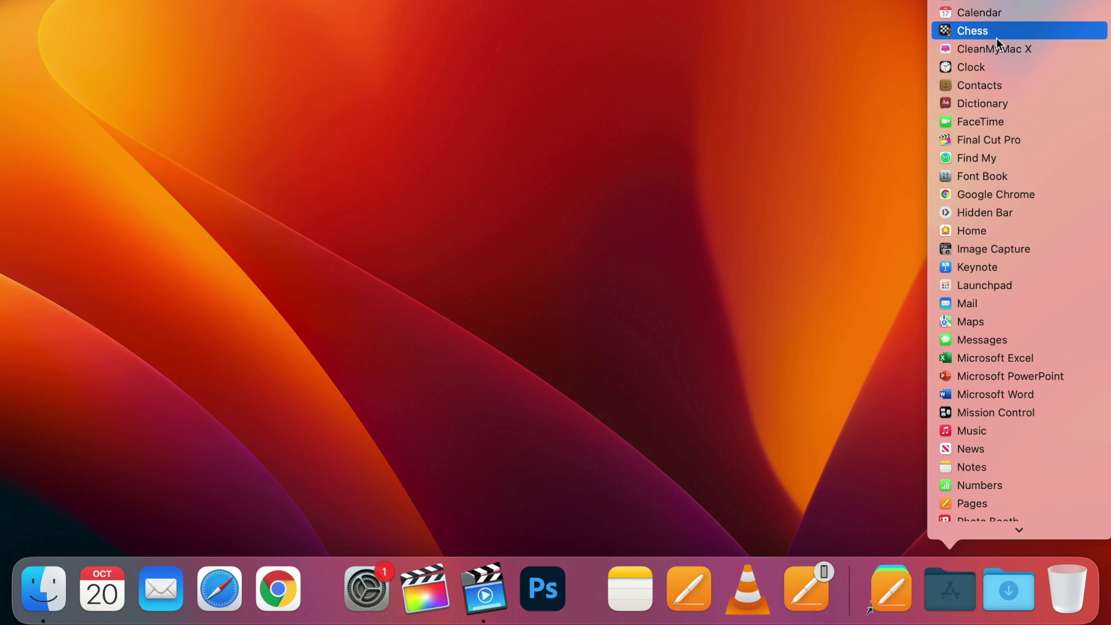
left_click(946, 602)
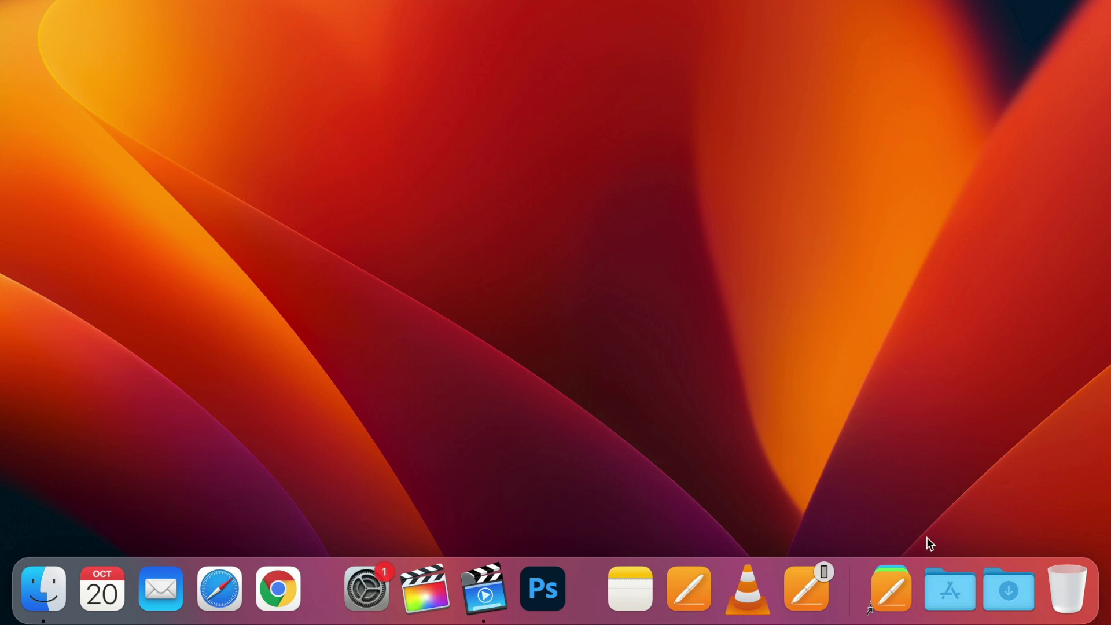
Step: Drag Applications off the Dock and open the Applications folder from the Macintosh HD window
left_click_drag(944, 564, 918, 453)
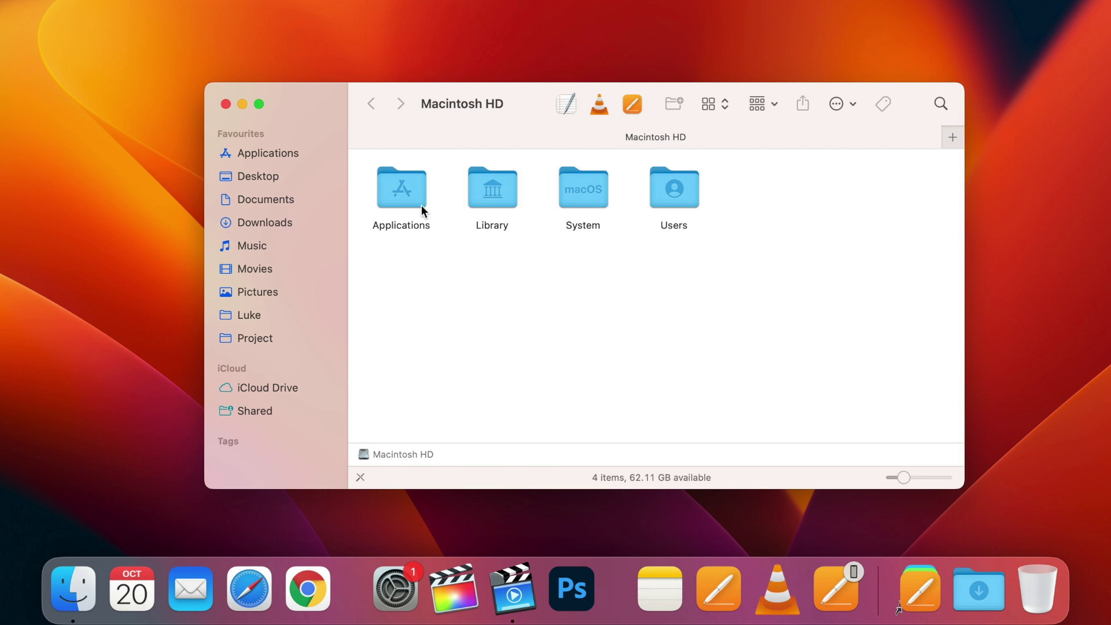
left_click(405, 190)
double_click(405, 190)
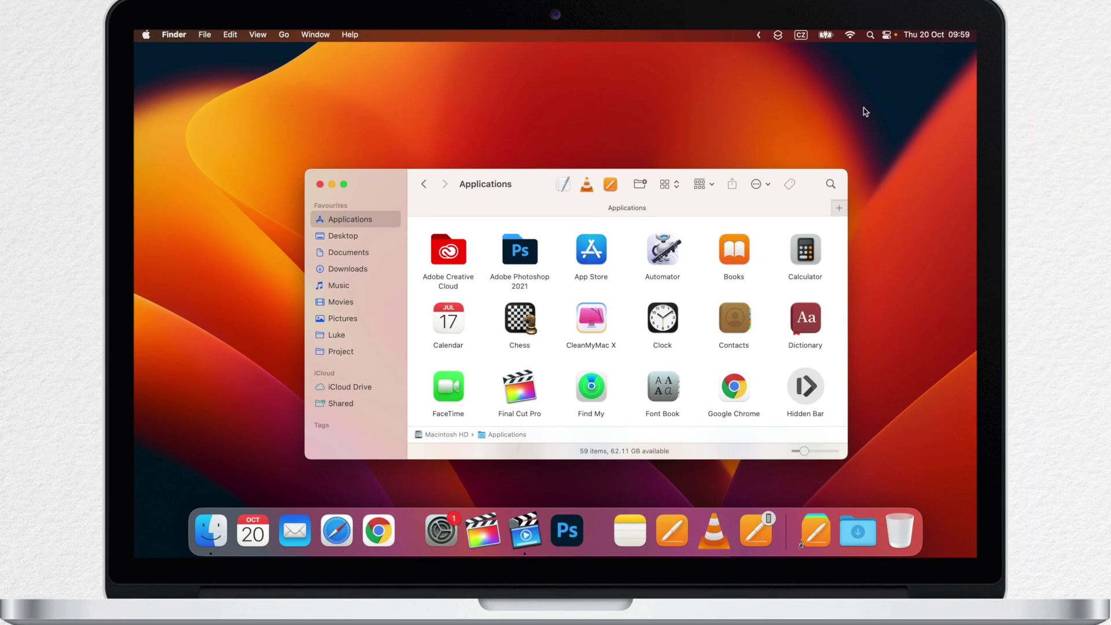
left_click(868, 109)
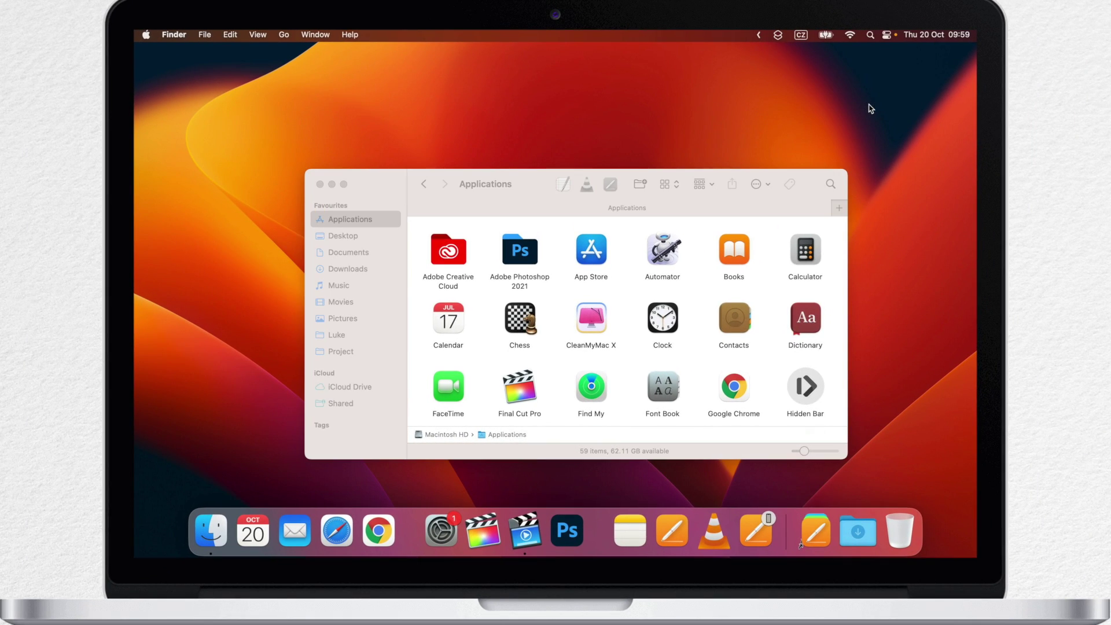
Step: Create a new desktop folder named 'Dock Applications'
key("super+shift+n")
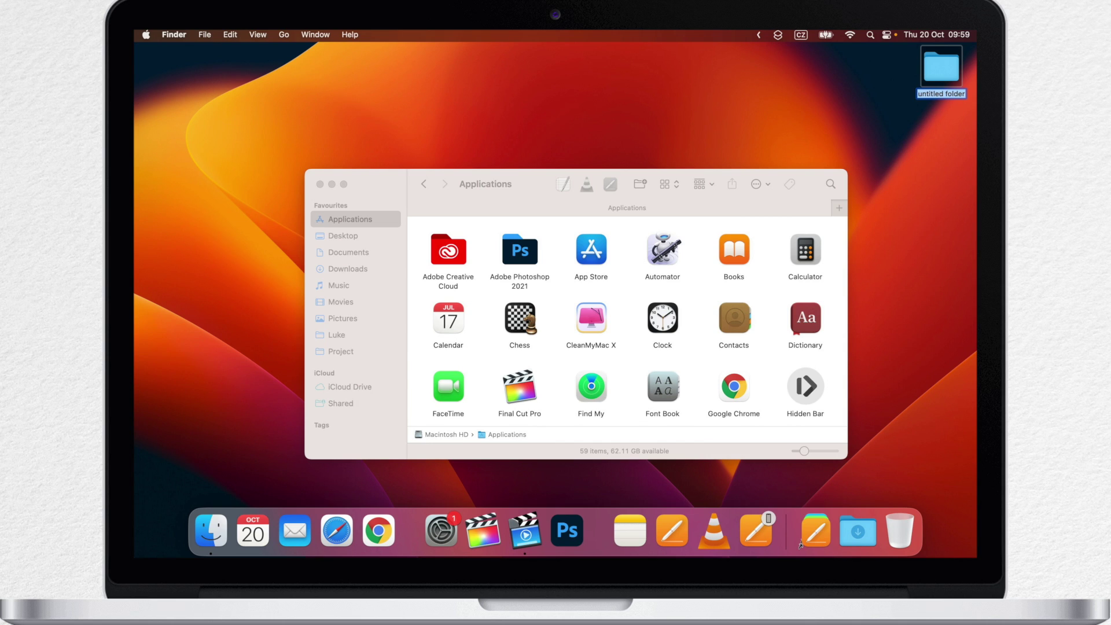
type("Dock Applications")
left_click(925, 152)
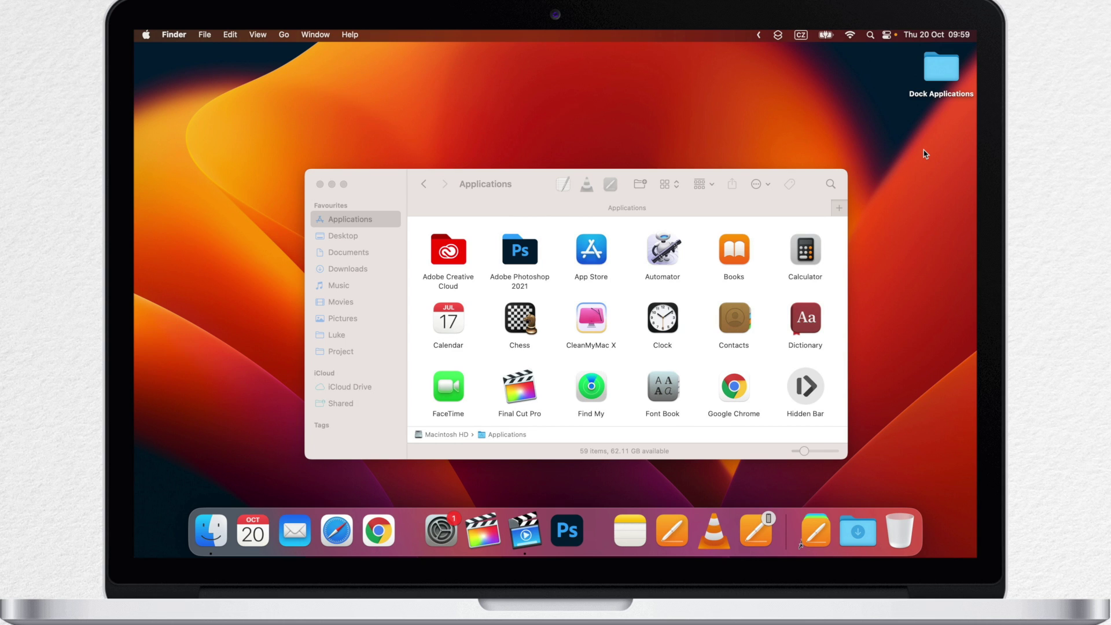
Step: Drag Books, Calculator, Clock, Calendar and Dictionary into the Dock Applications folder
left_click_drag(738, 252, 947, 77)
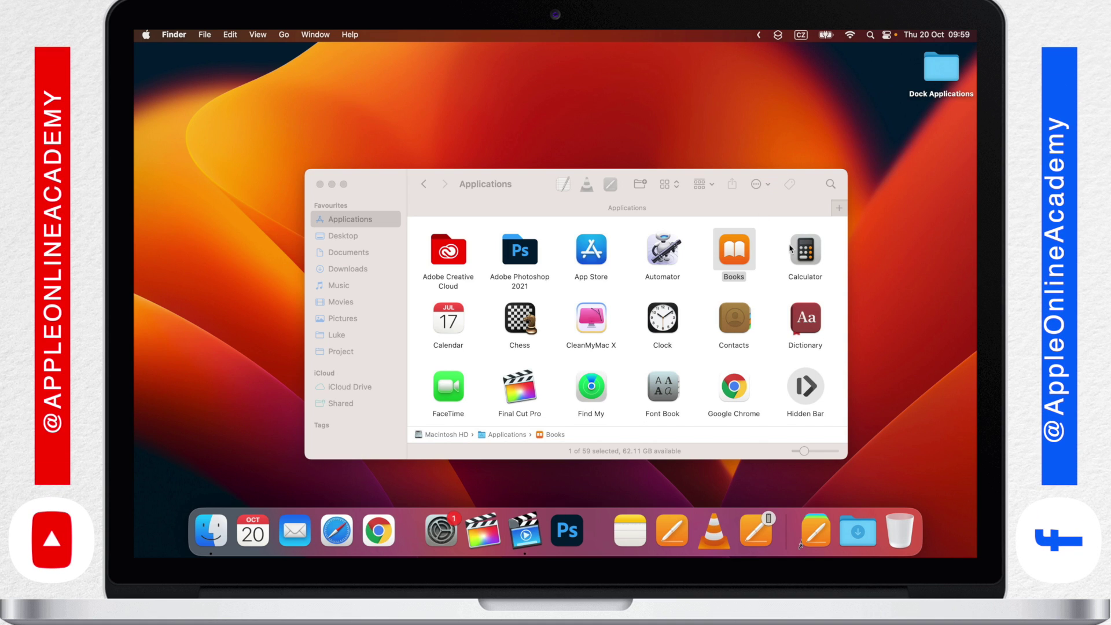
left_click_drag(791, 249, 933, 80)
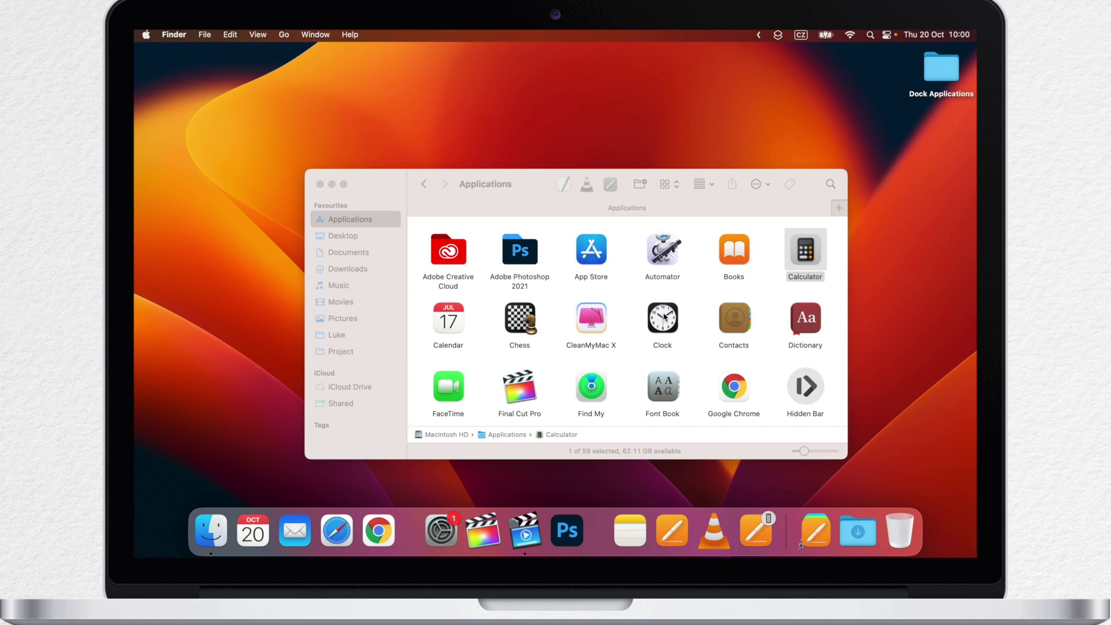
left_click_drag(665, 318, 941, 65)
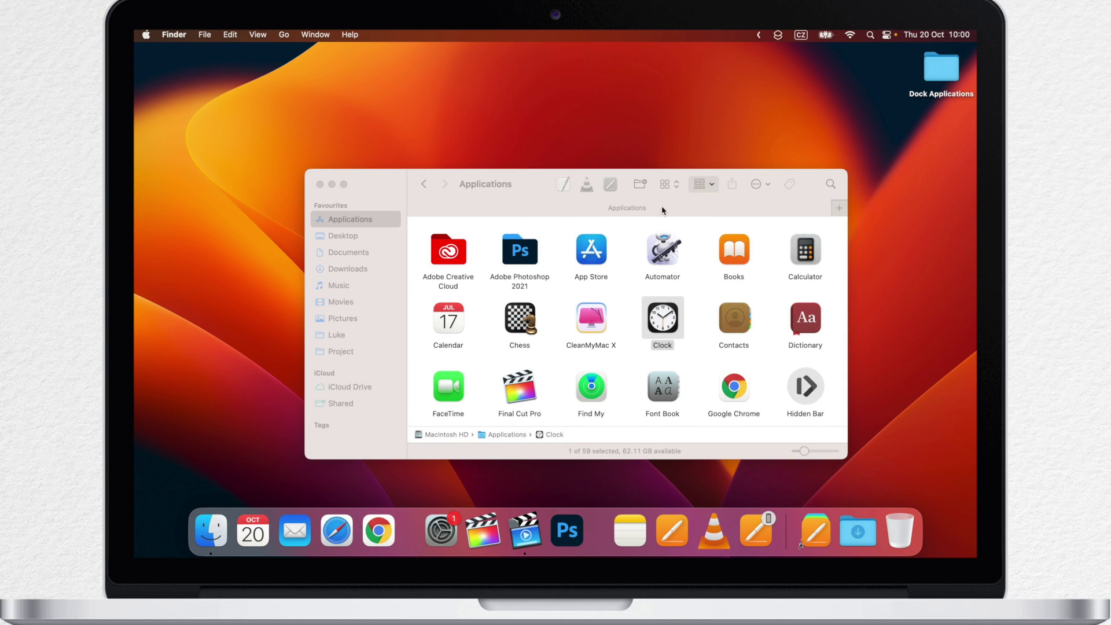
left_click_drag(973, 144, 942, 68)
left_click_drag(809, 324, 948, 81)
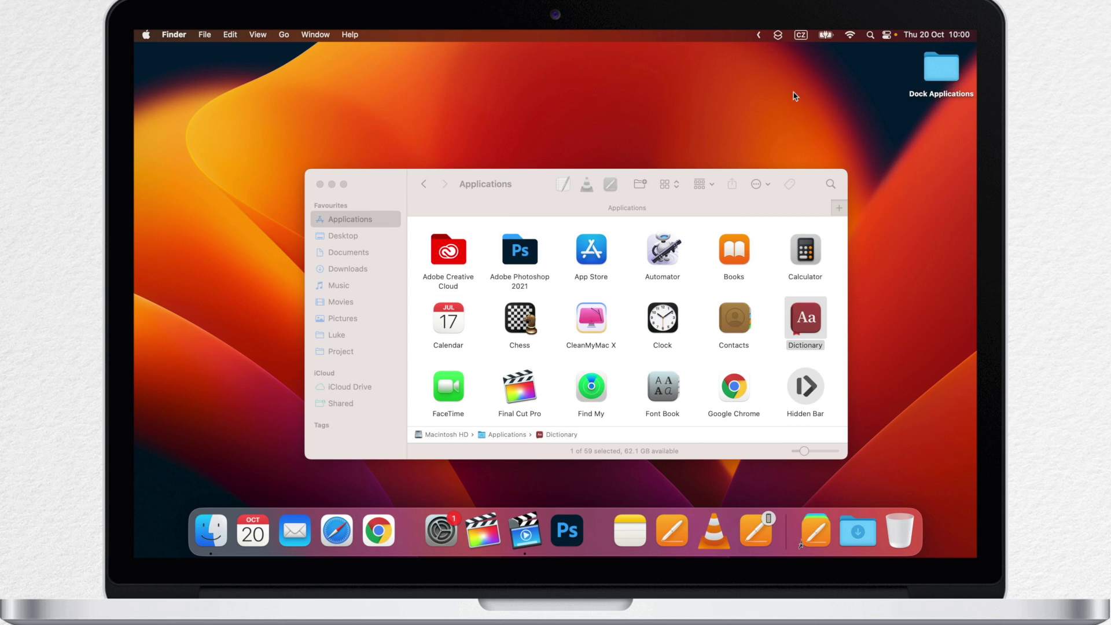
Step: Close the Applications window, add Dock Applications to the Dock, and trash the desktop copy
left_click(319, 185)
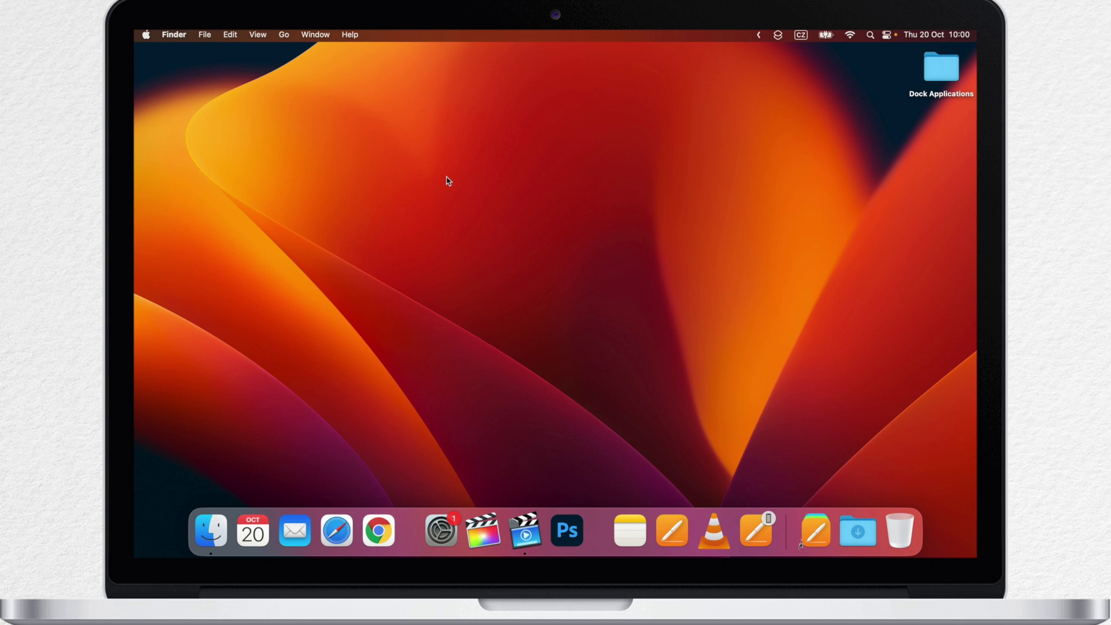
left_click(940, 71)
left_click_drag(940, 71, 787, 557)
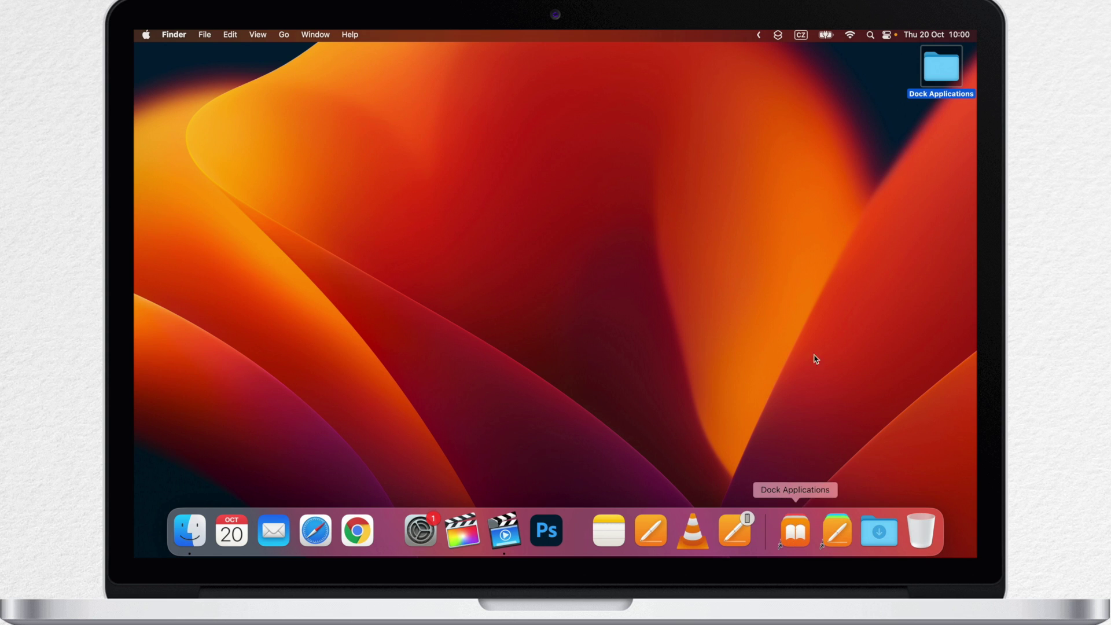
left_click_drag(941, 71, 923, 535)
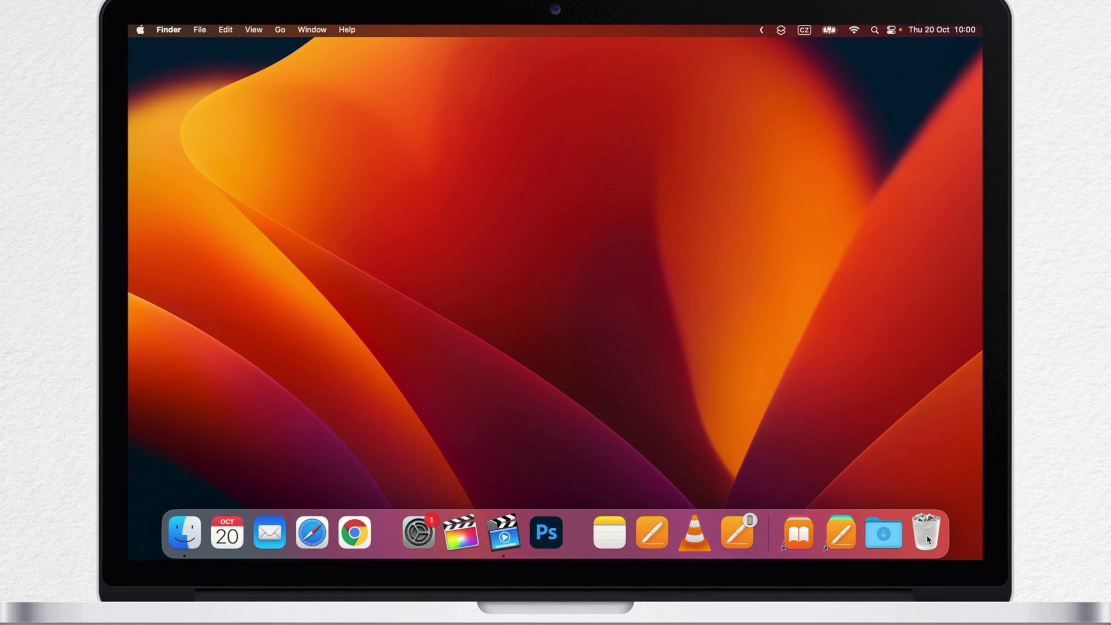
Step: Set the Dock Applications item to Display as Folder and move it further right in the Dock
left_click(803, 537)
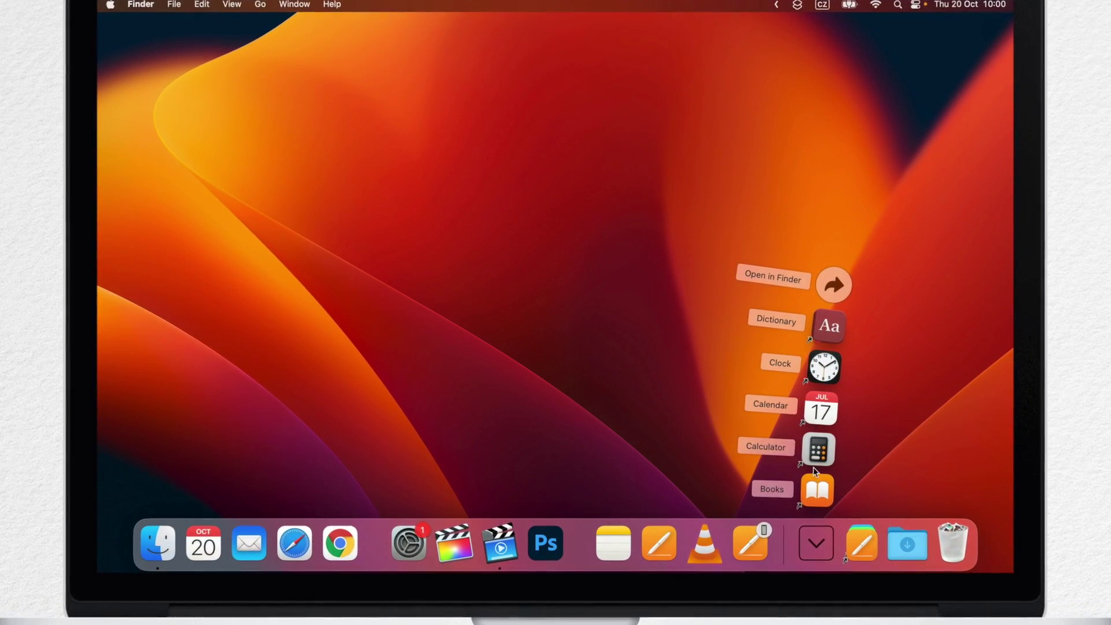
left_click(822, 550)
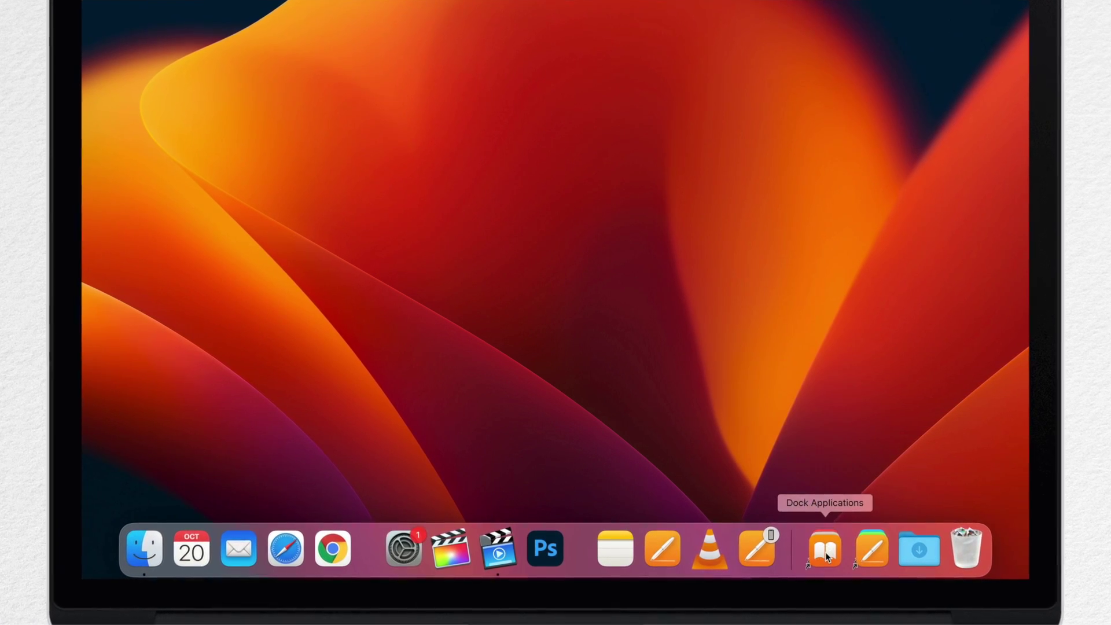
right_click(821, 547)
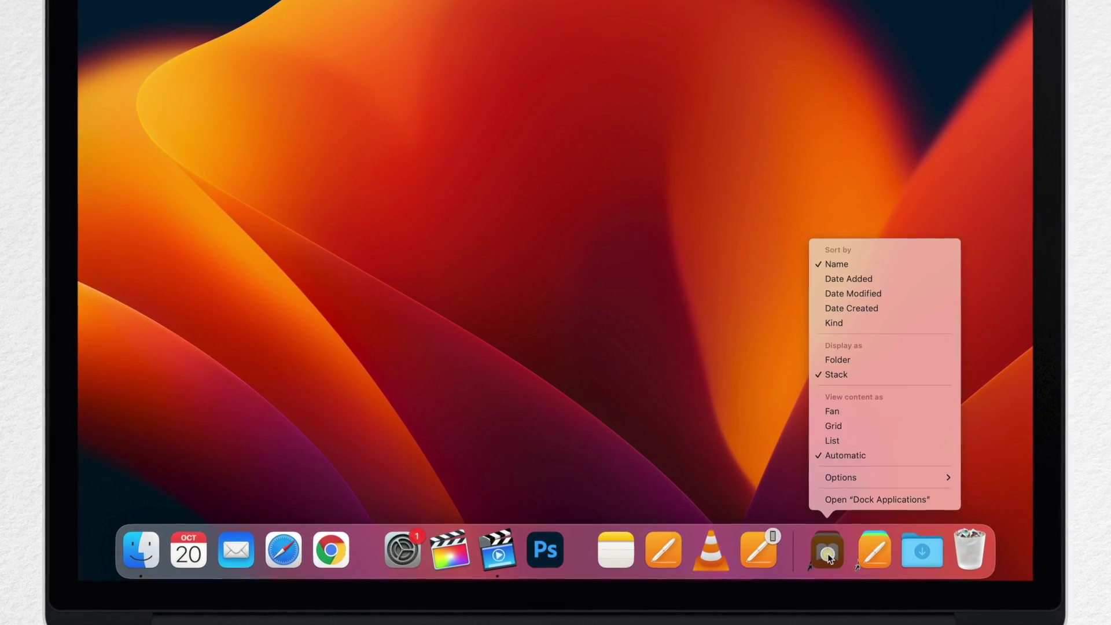
left_click(840, 360)
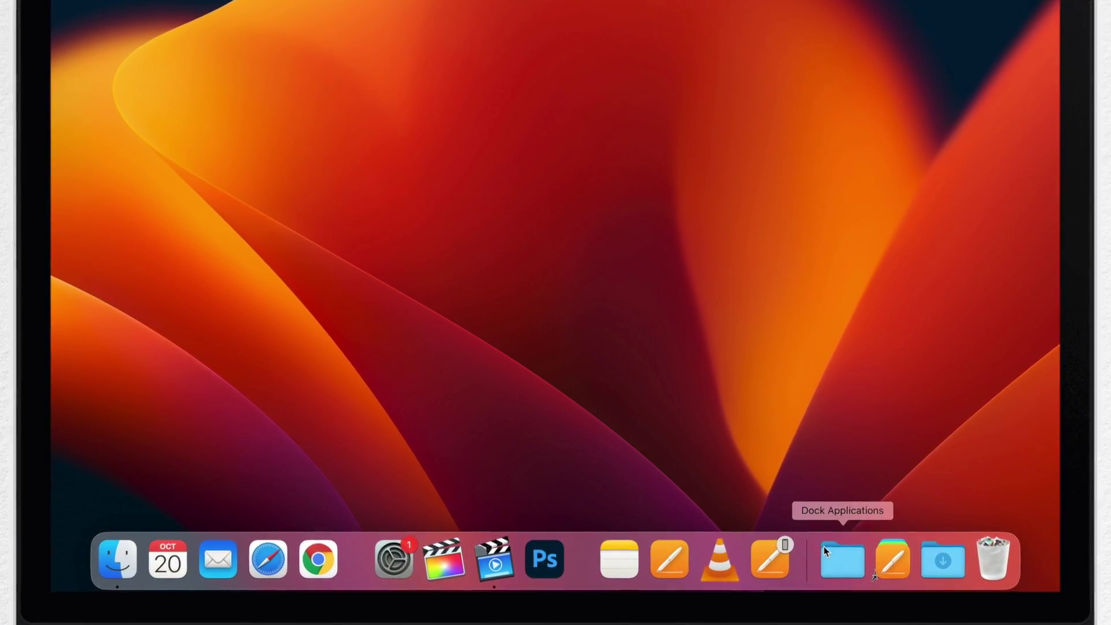
left_click_drag(828, 550, 909, 555)
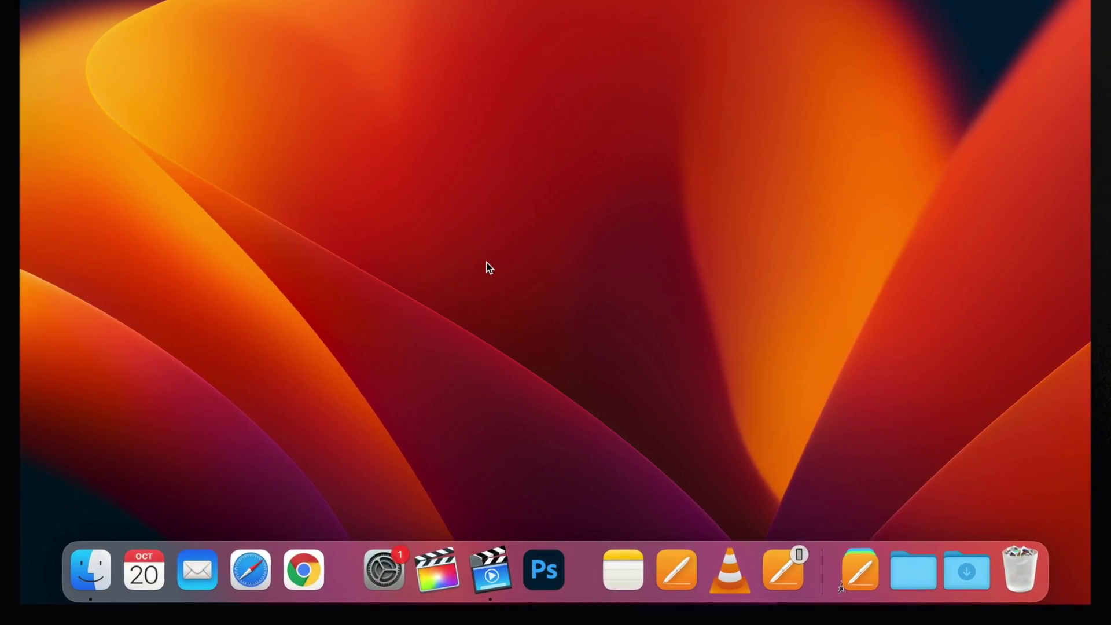
Step: Add the Project folder to the Dock from a new Finder window, preview its stack, then remove it
key("super+n")
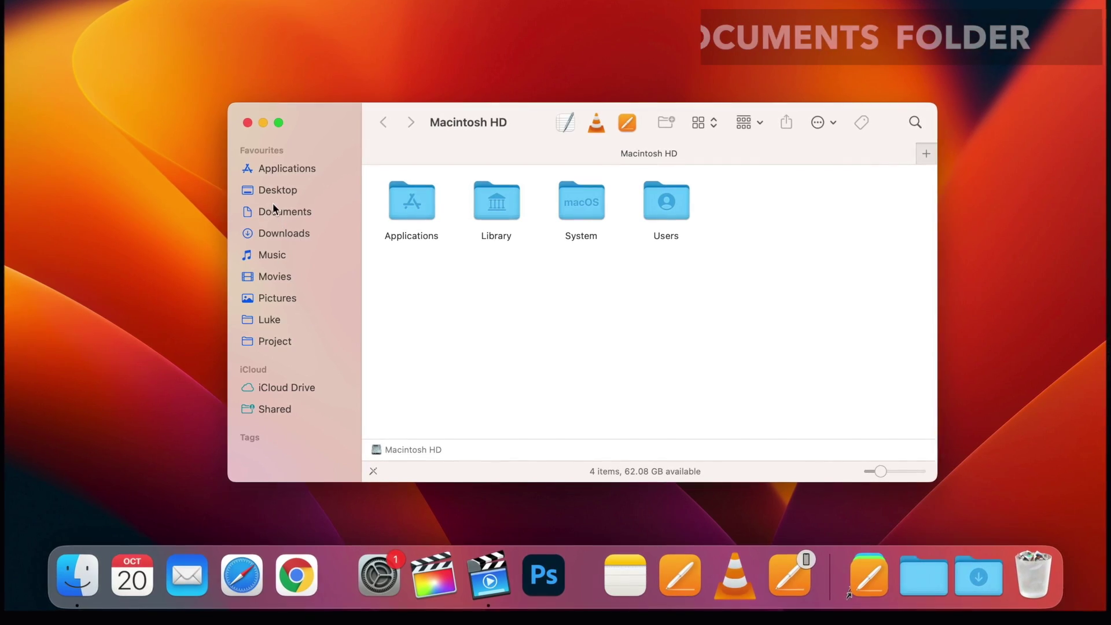
left_click_drag(273, 340, 909, 584)
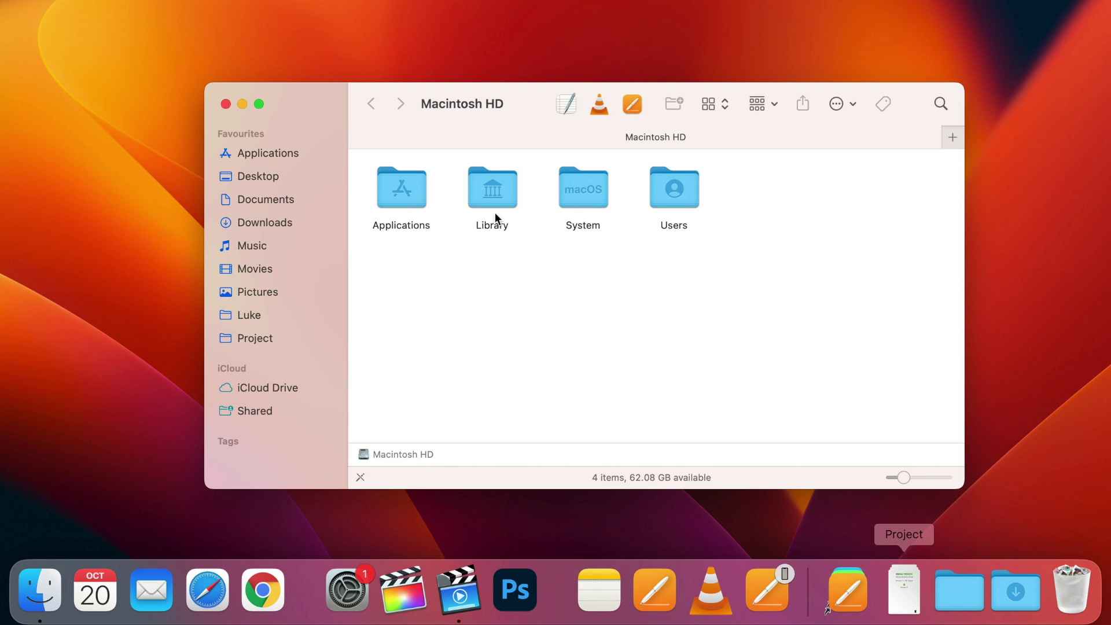
left_click(226, 105)
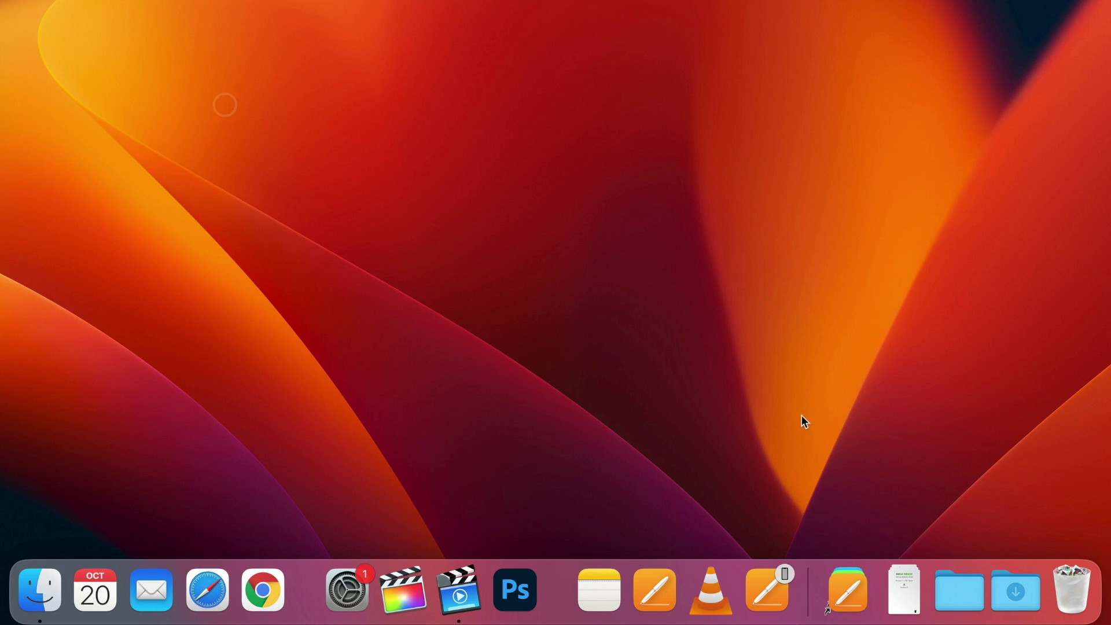
left_click(895, 572)
left_click(896, 578)
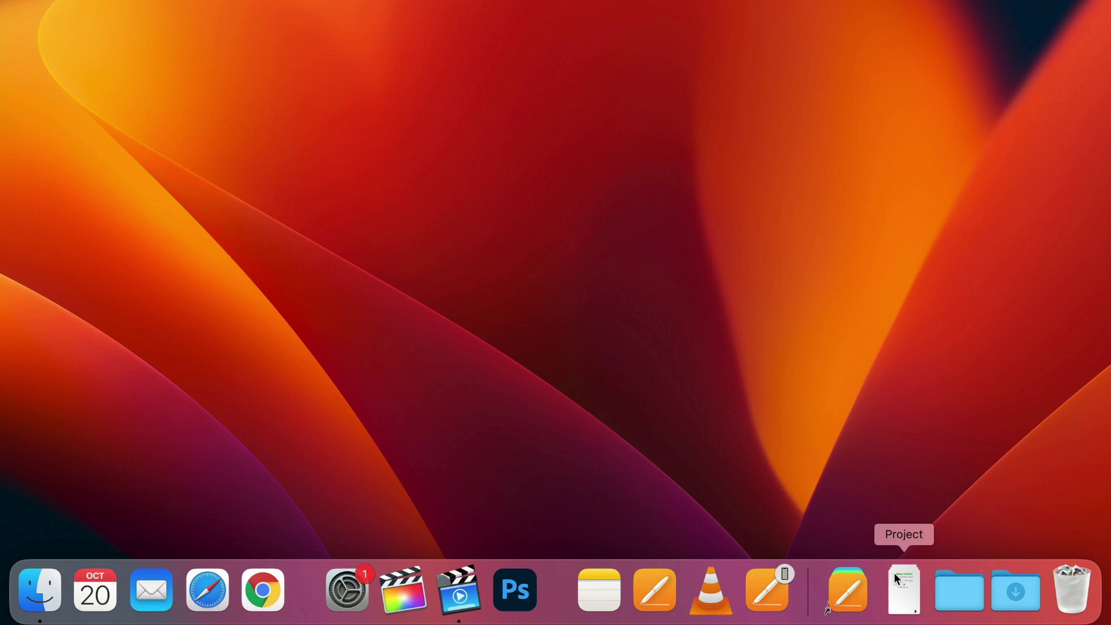
left_click_drag(895, 572, 937, 447)
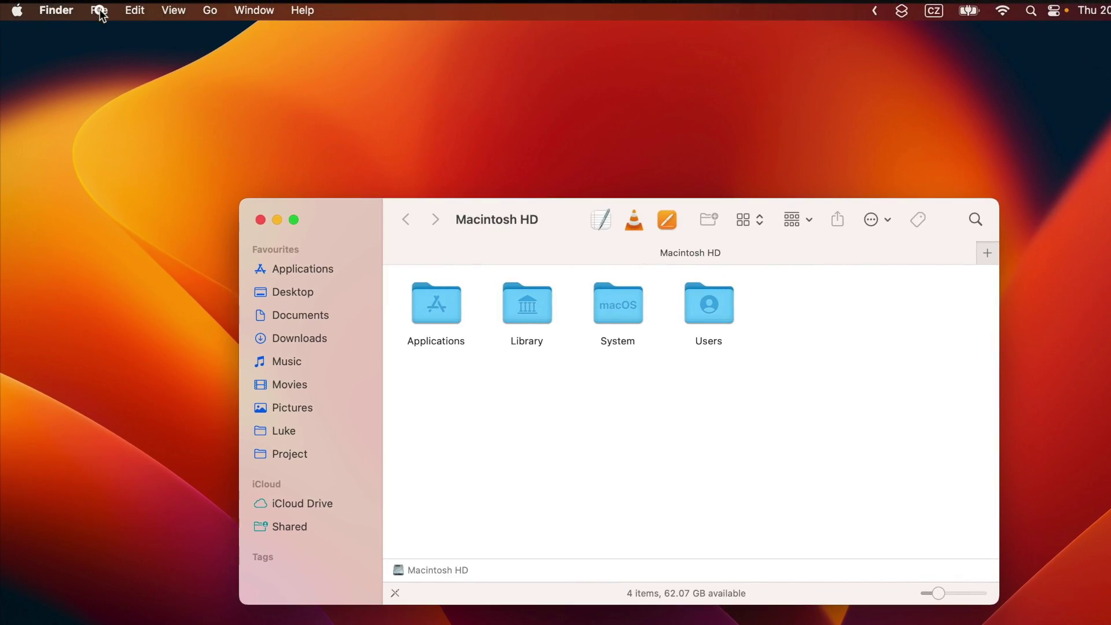
Step: Start a new Smart Folder search scoped to the Project folder, leaving the search term empty
left_click(98, 7)
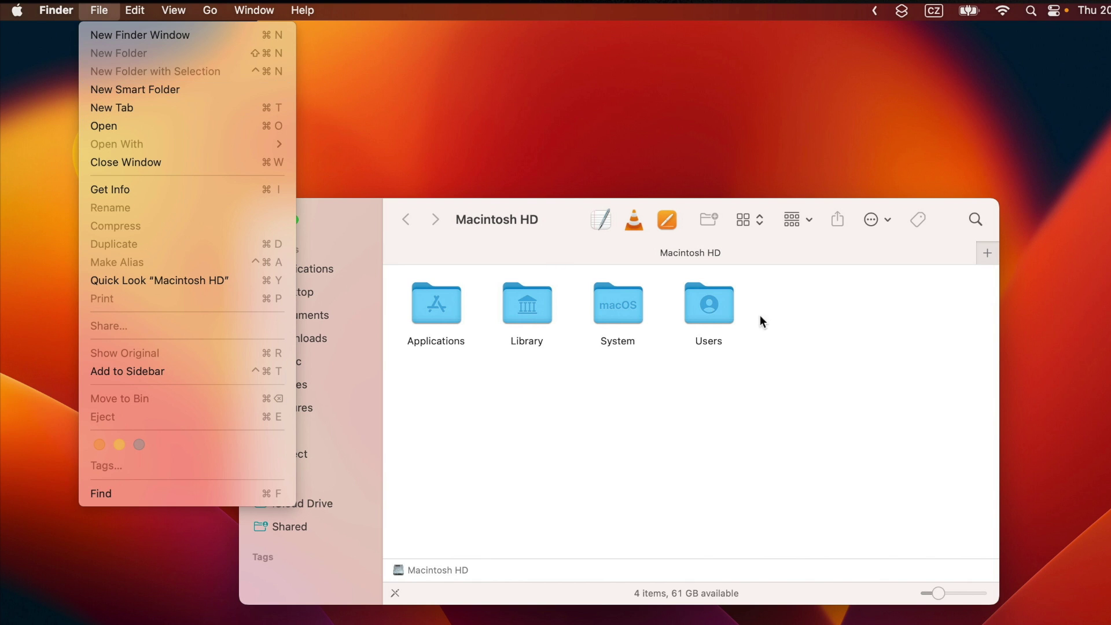
left_click(802, 326)
left_click(968, 220)
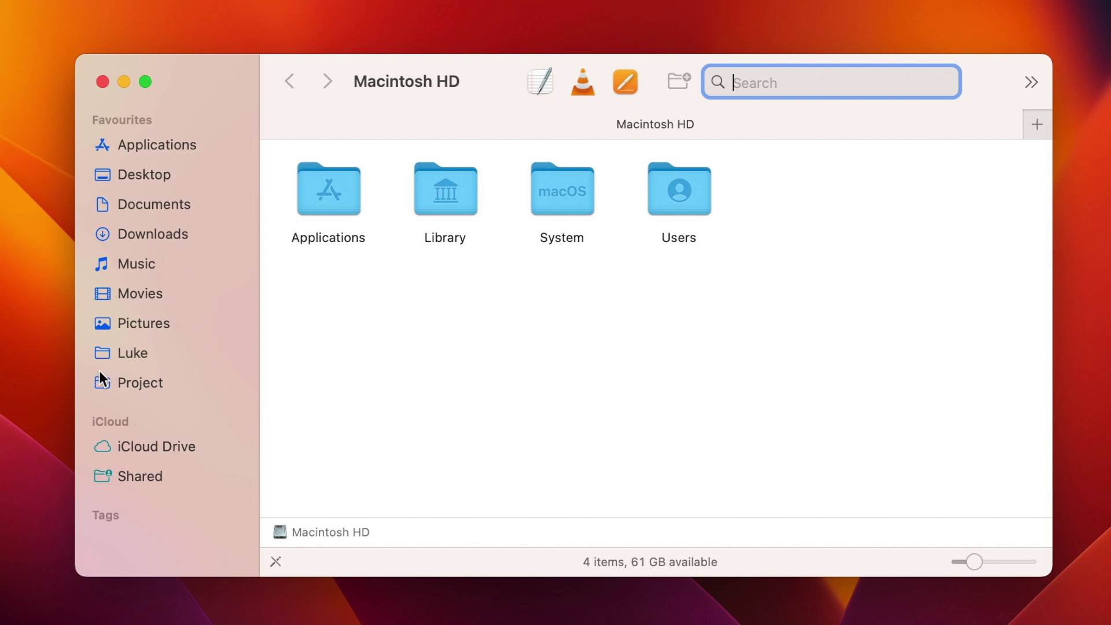
left_click(144, 384)
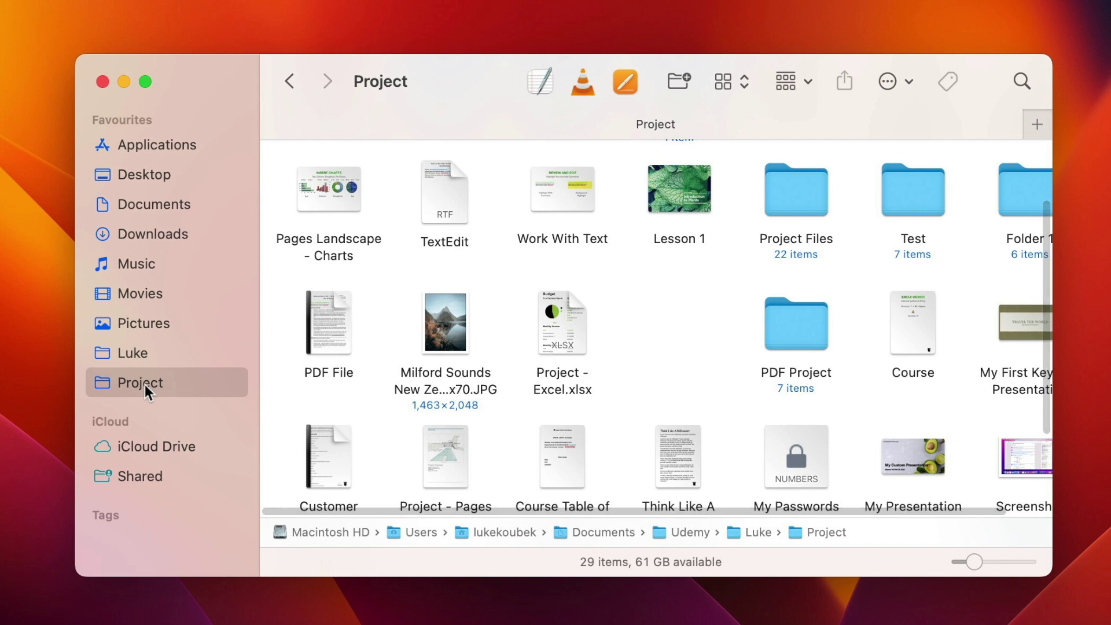
left_click(1018, 78)
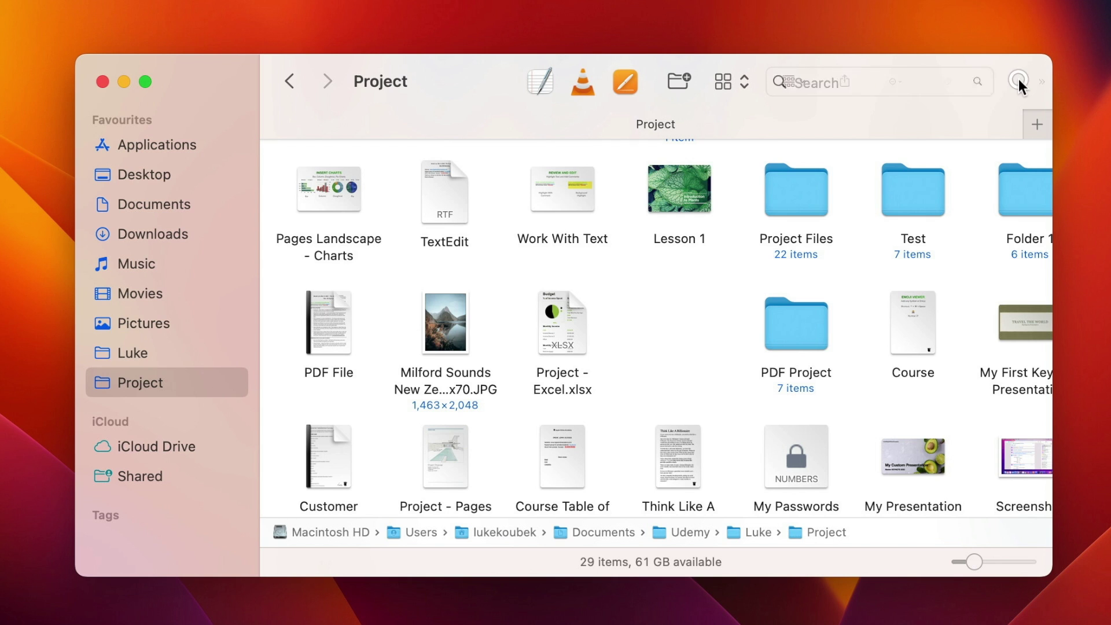
type("s")
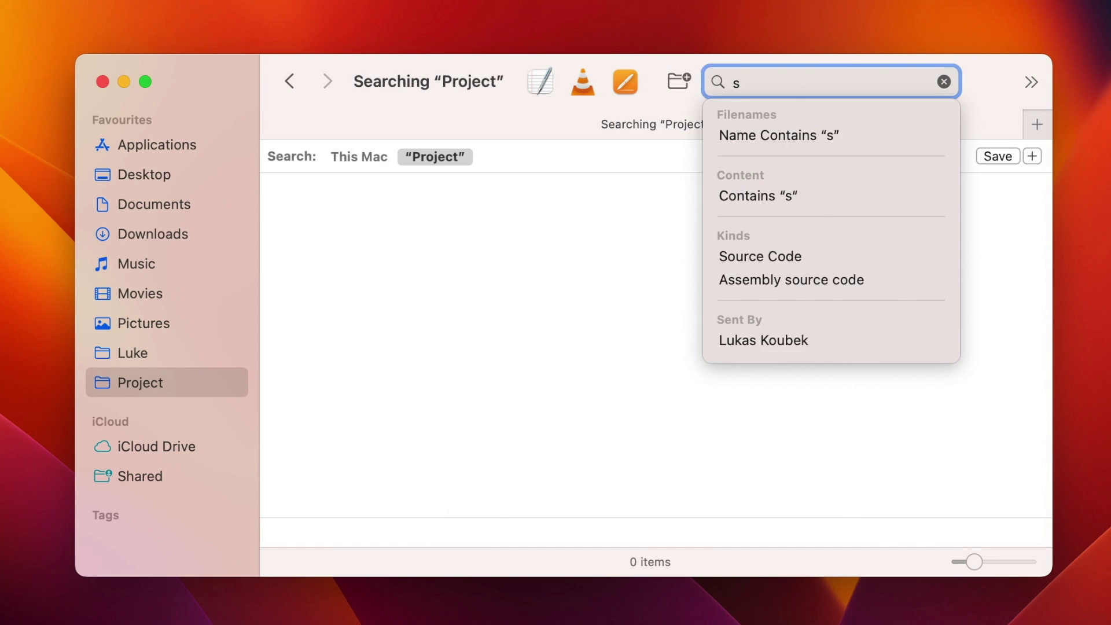
key("BackSpace")
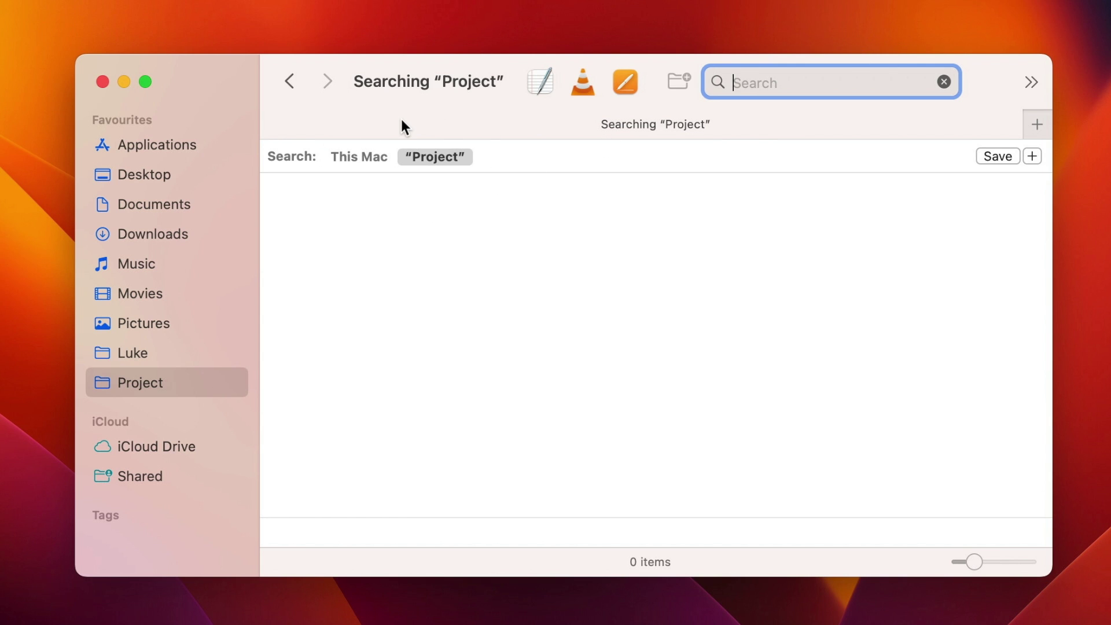
Step: Add a search criterion Kind is Document
left_click(1033, 156)
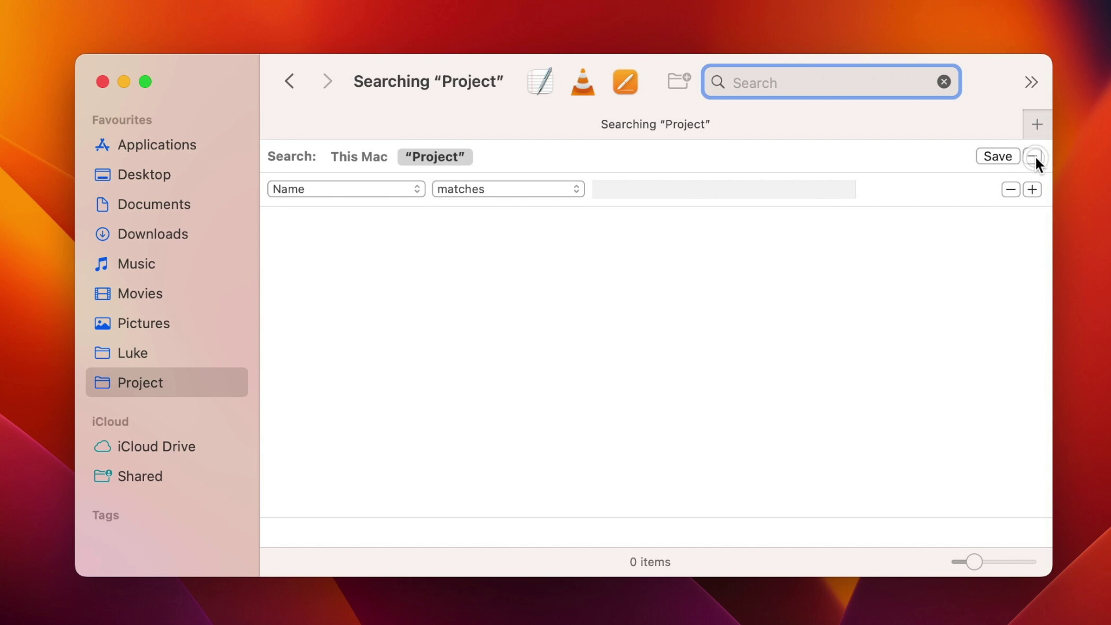
left_click(365, 189)
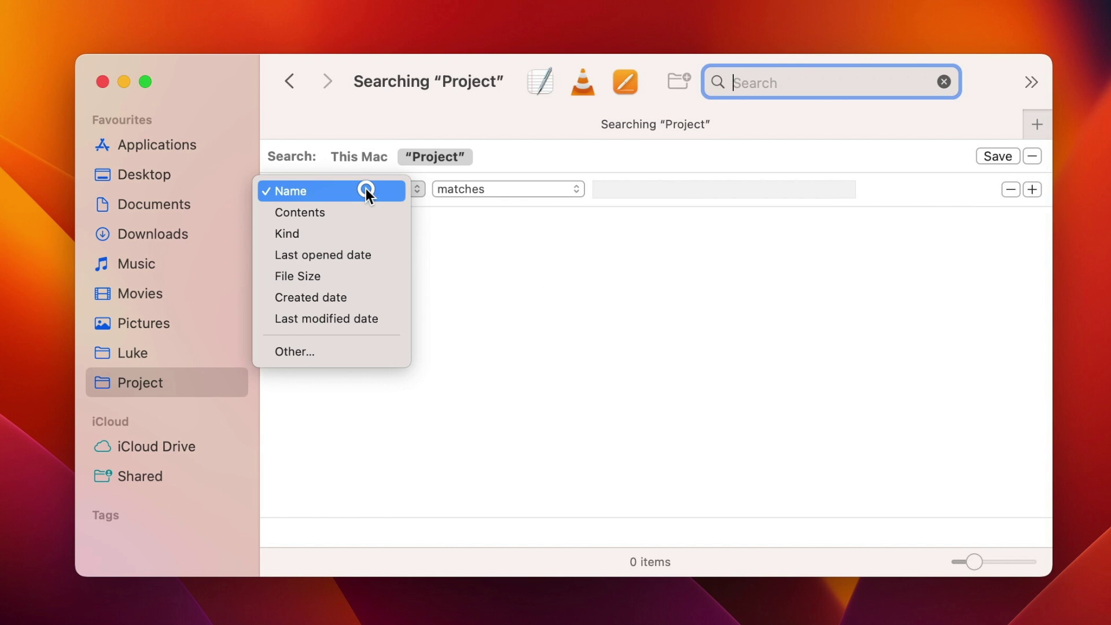
left_click(334, 232)
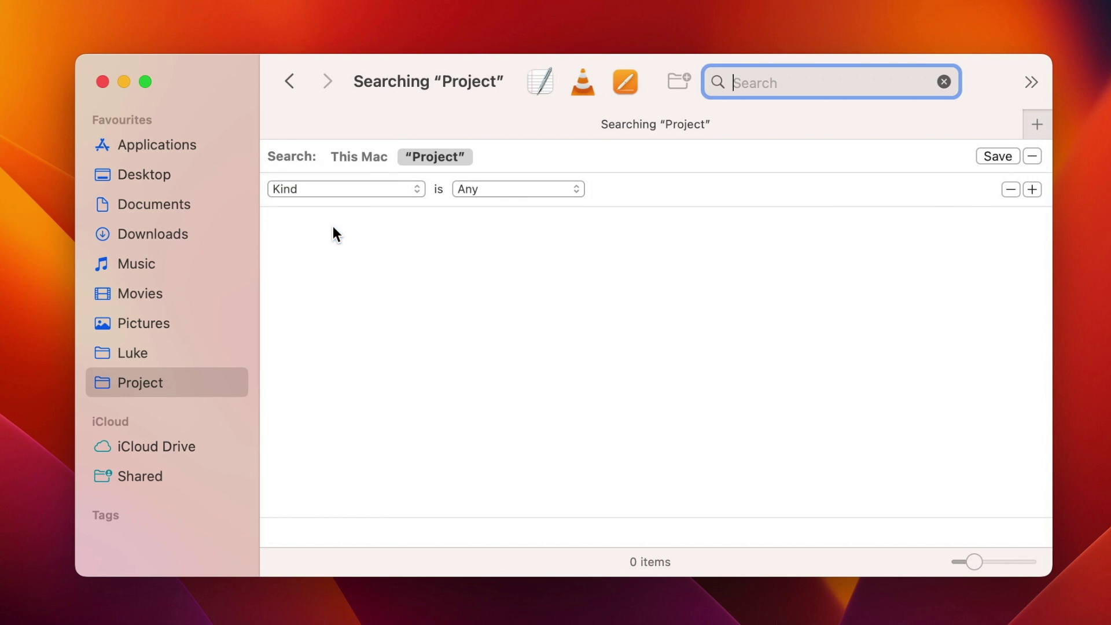
left_click(522, 189)
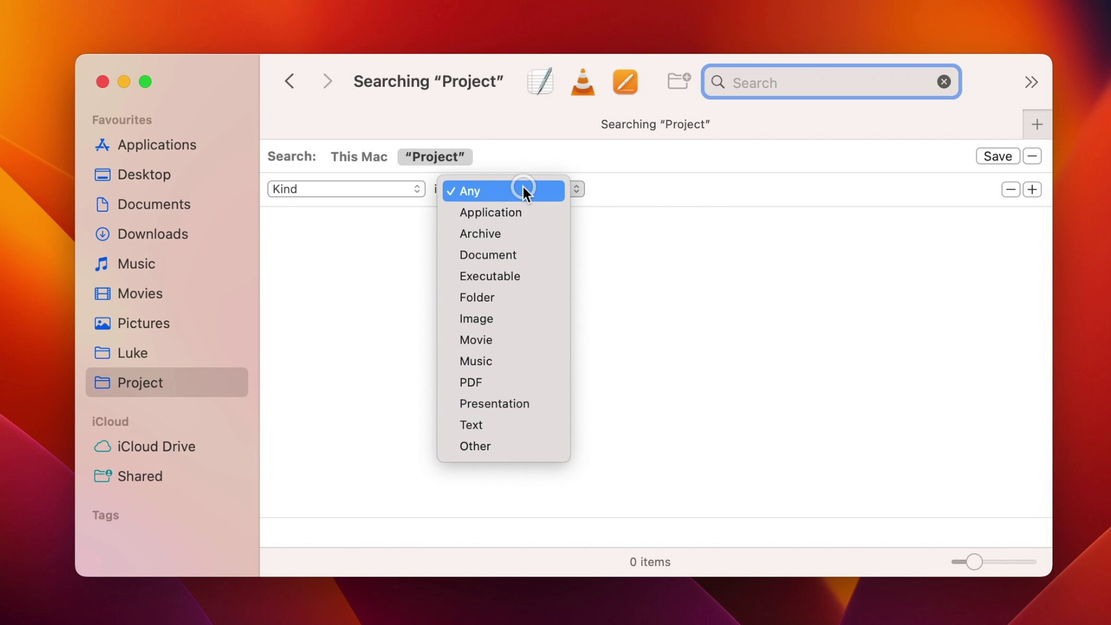
left_click(511, 253)
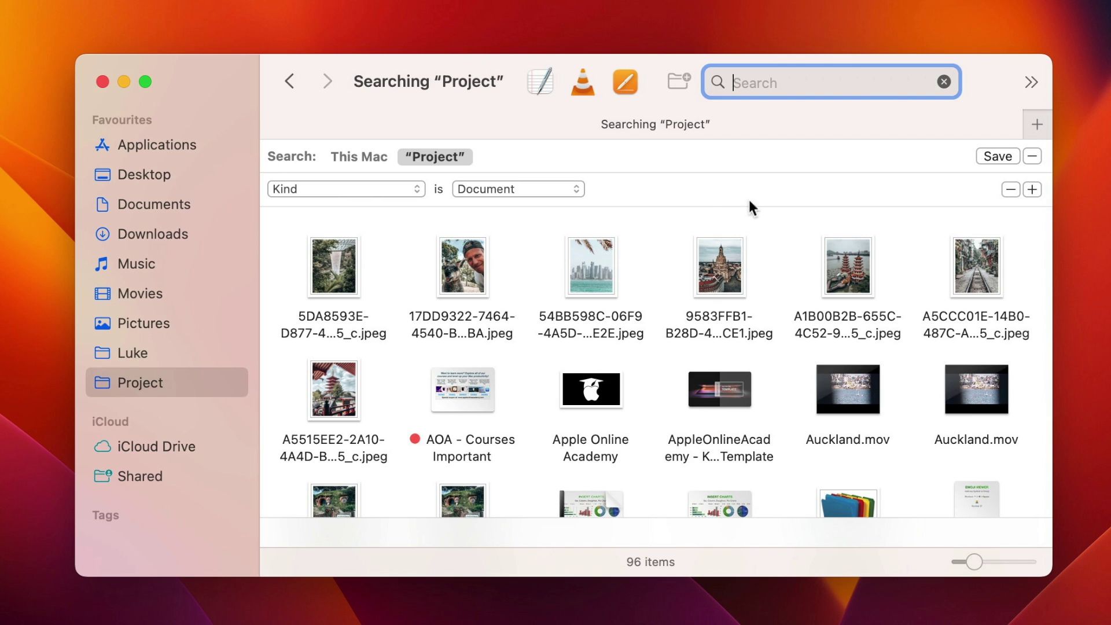
Step: Add a second criterion Last opened date within last 30 days
left_click(1031, 191)
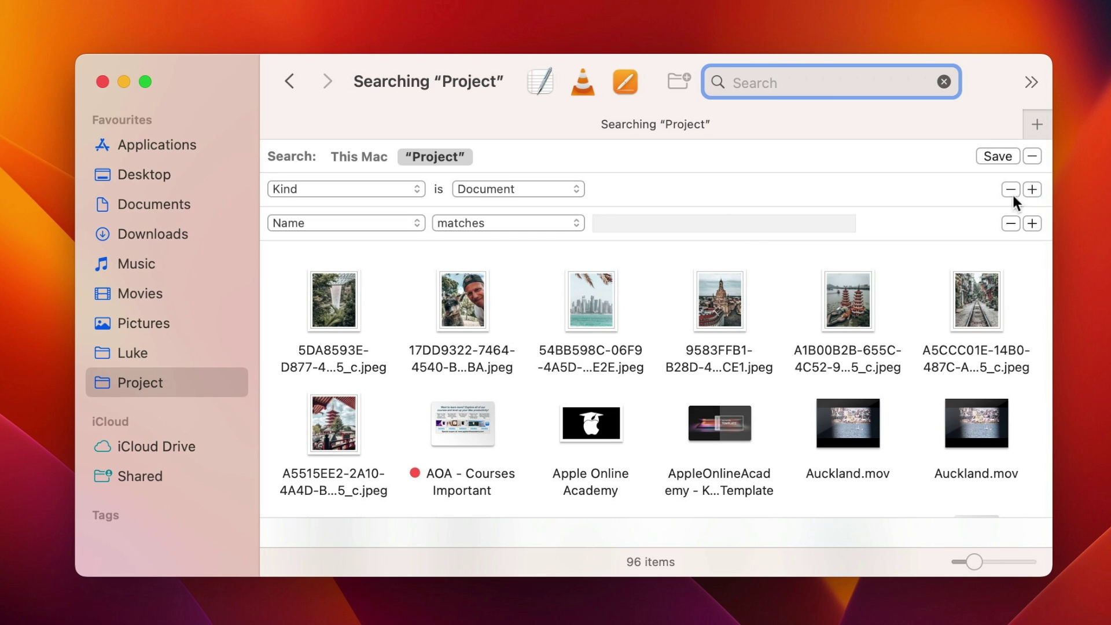
left_click(339, 224)
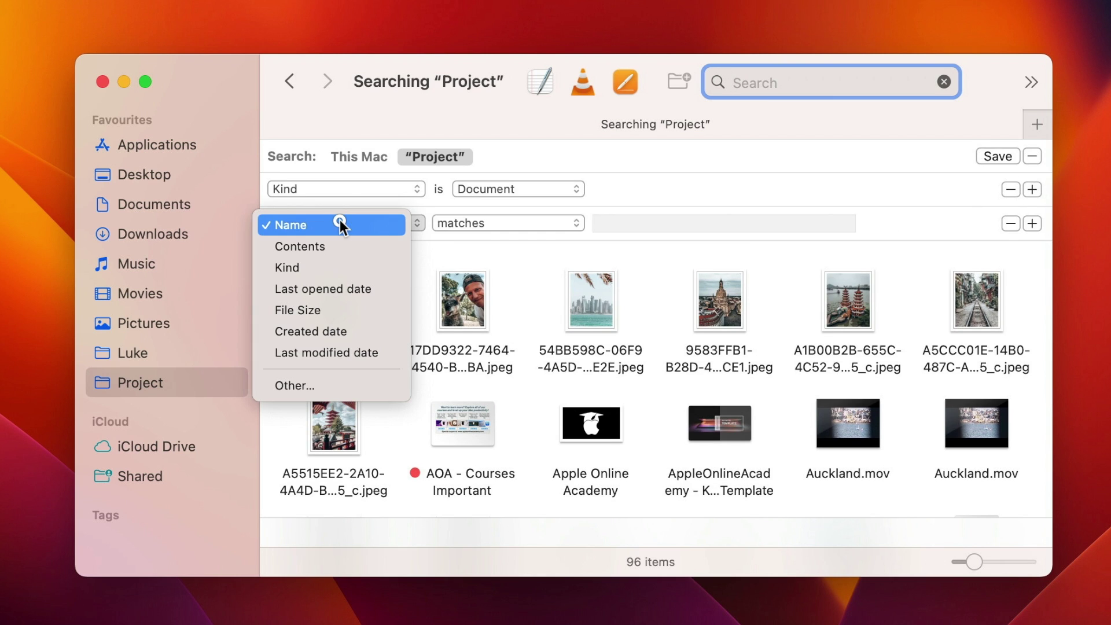
left_click(328, 284)
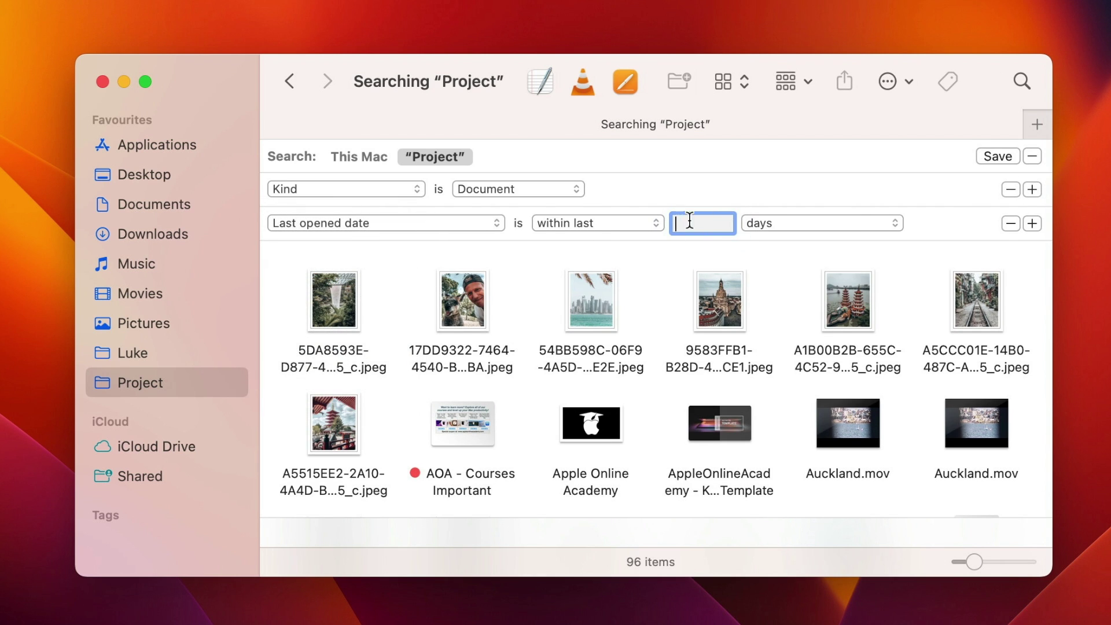
type("30")
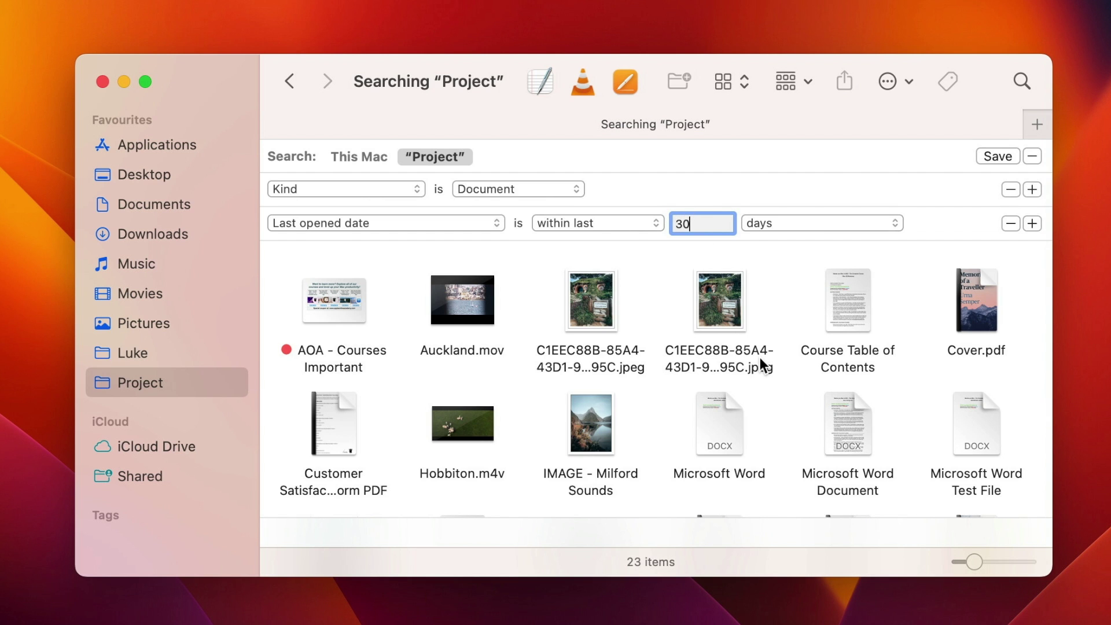
scroll(759, 357, "down", 4)
scroll(760, 357, "up", 4)
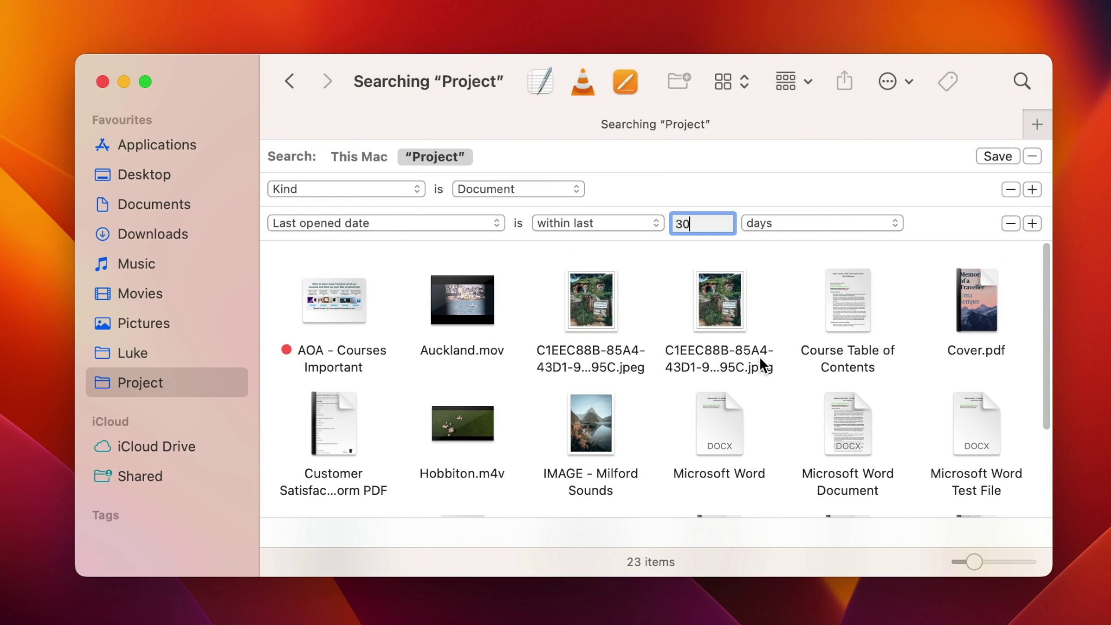
Step: Save the search to the Desktop as 'Recent Documents' with Add To Sidebar unticked
left_click(991, 158)
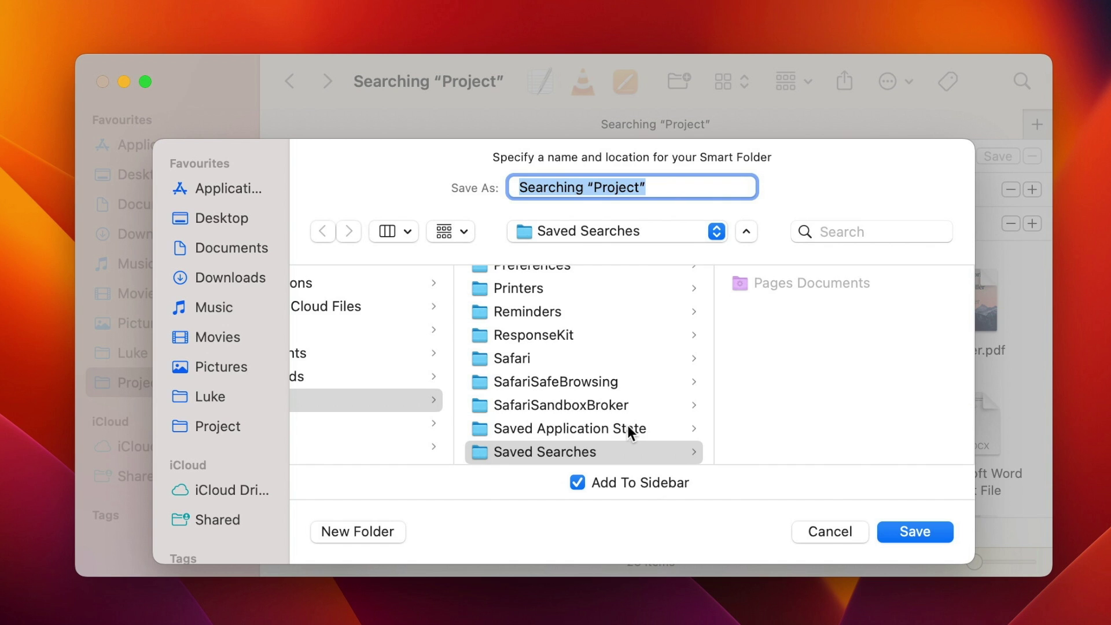
left_click(213, 221)
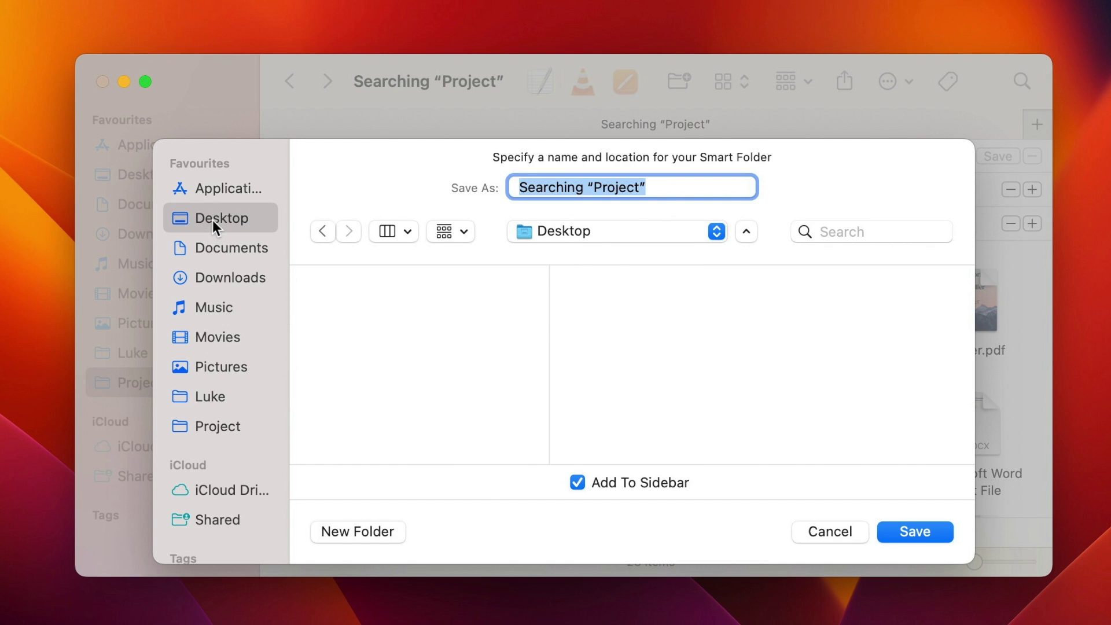
type("Recent F")
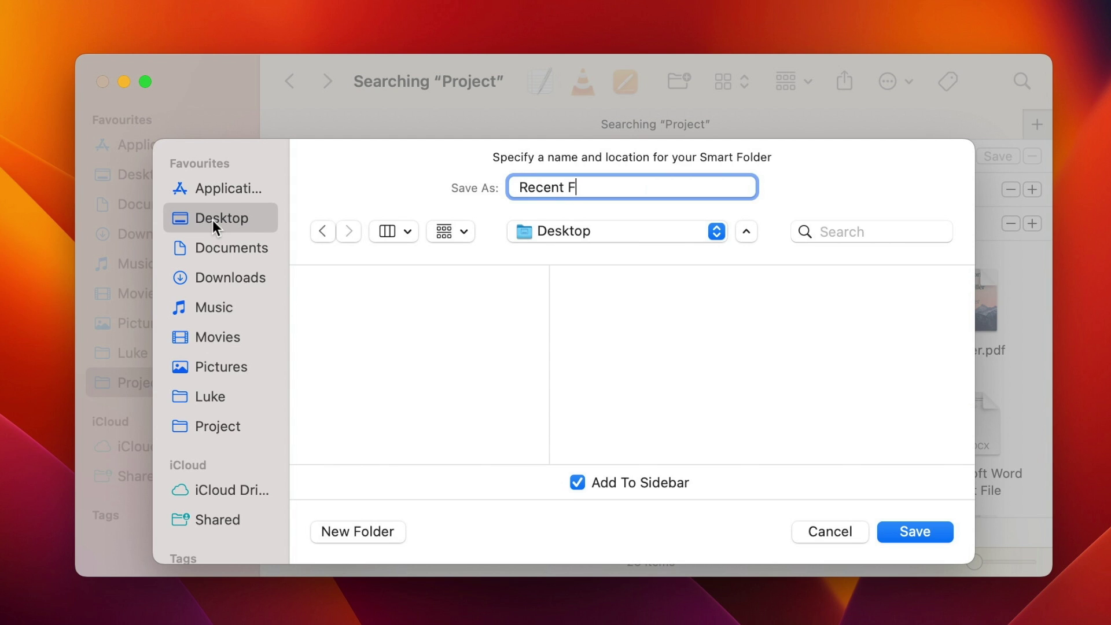
key("BackSpace")
type("Documents")
left_click(574, 483)
left_click(912, 533)
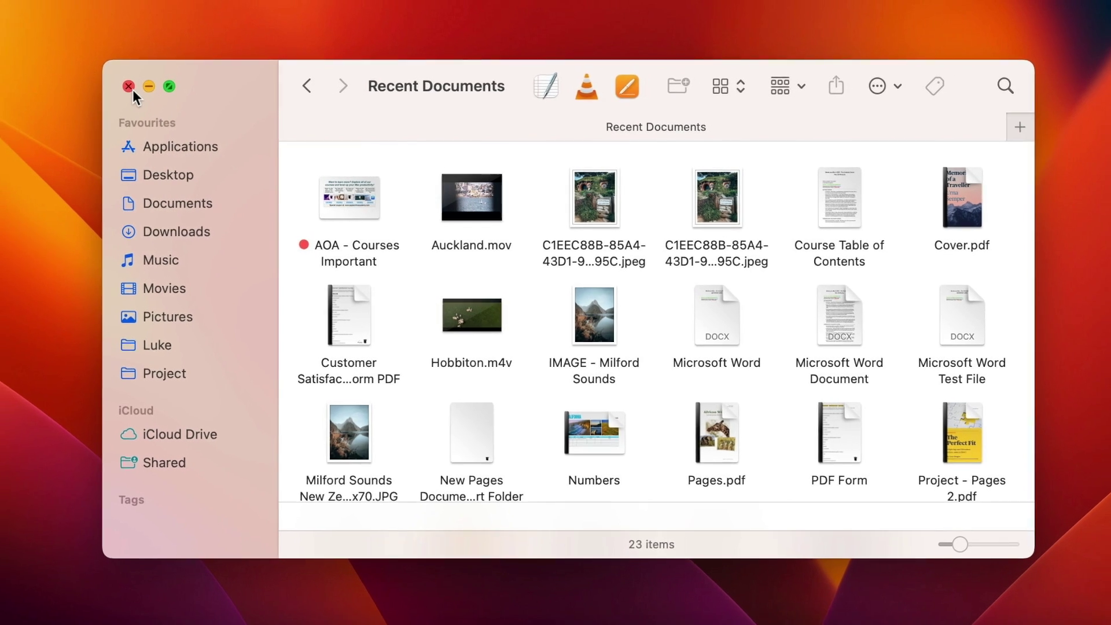
Step: Add the Recent Documents smart folder to the Dock, viewing content as a List and displayed as a Folder
left_click(103, 81)
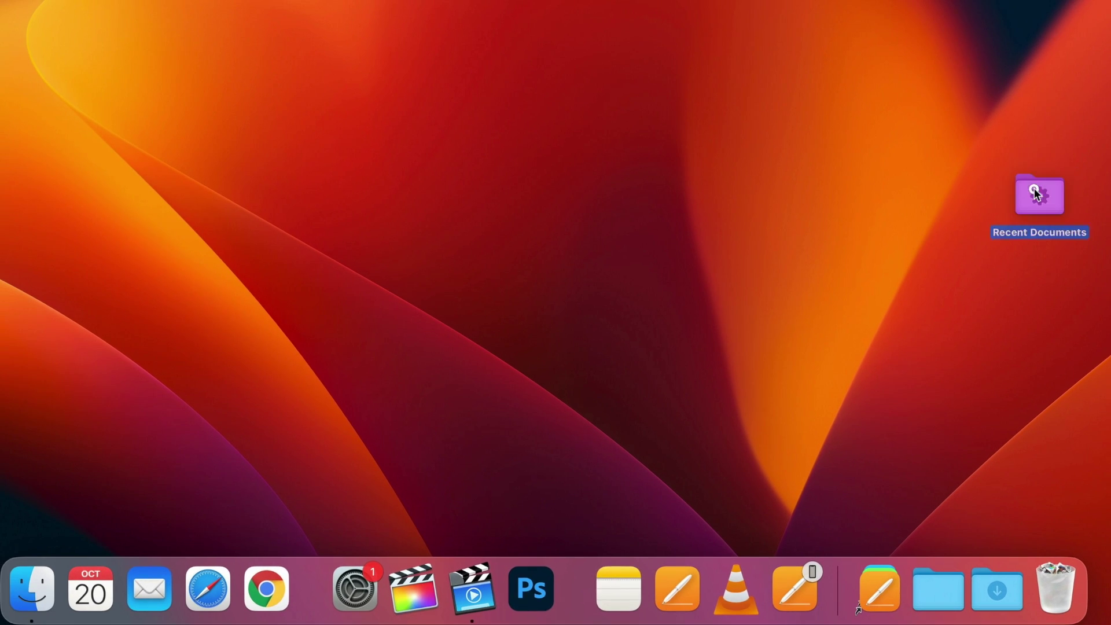
left_click_drag(1037, 193, 839, 588)
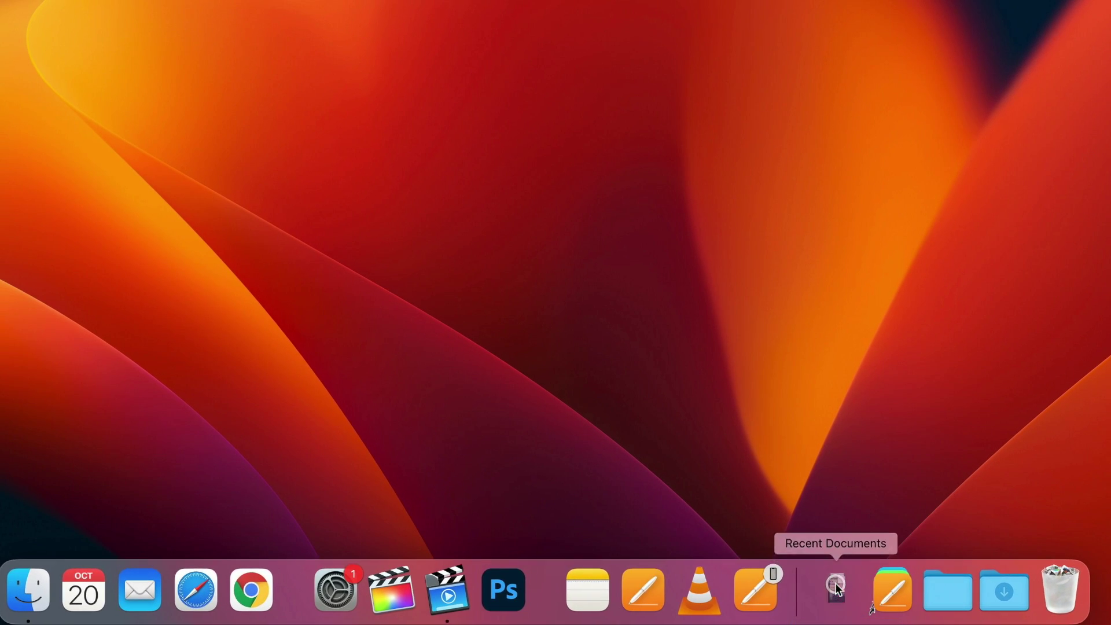
right_click(838, 589)
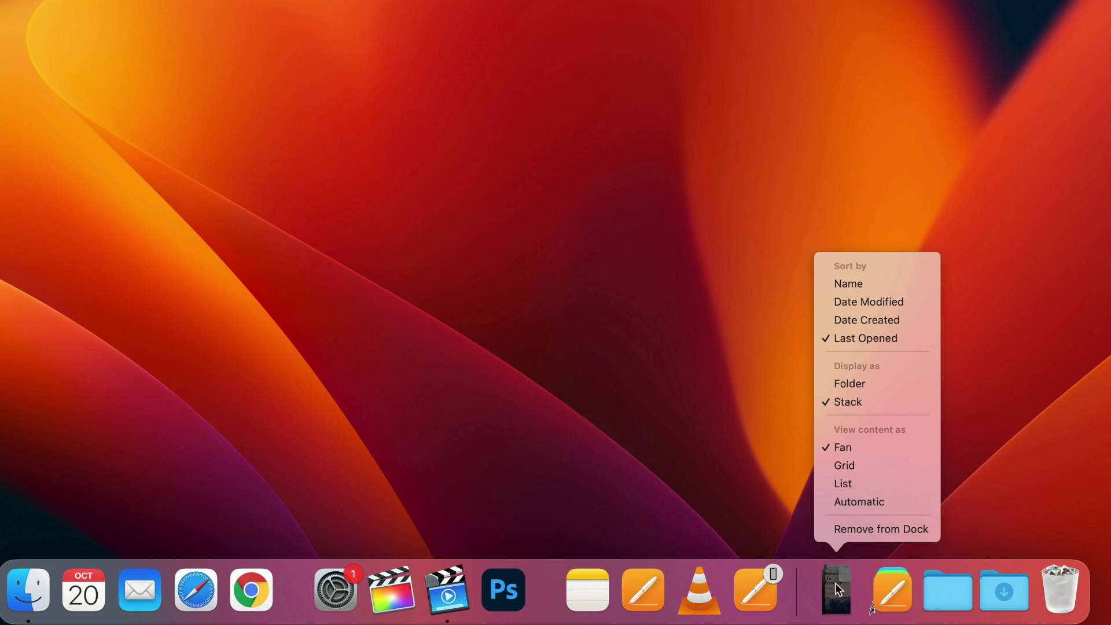
left_click(832, 486)
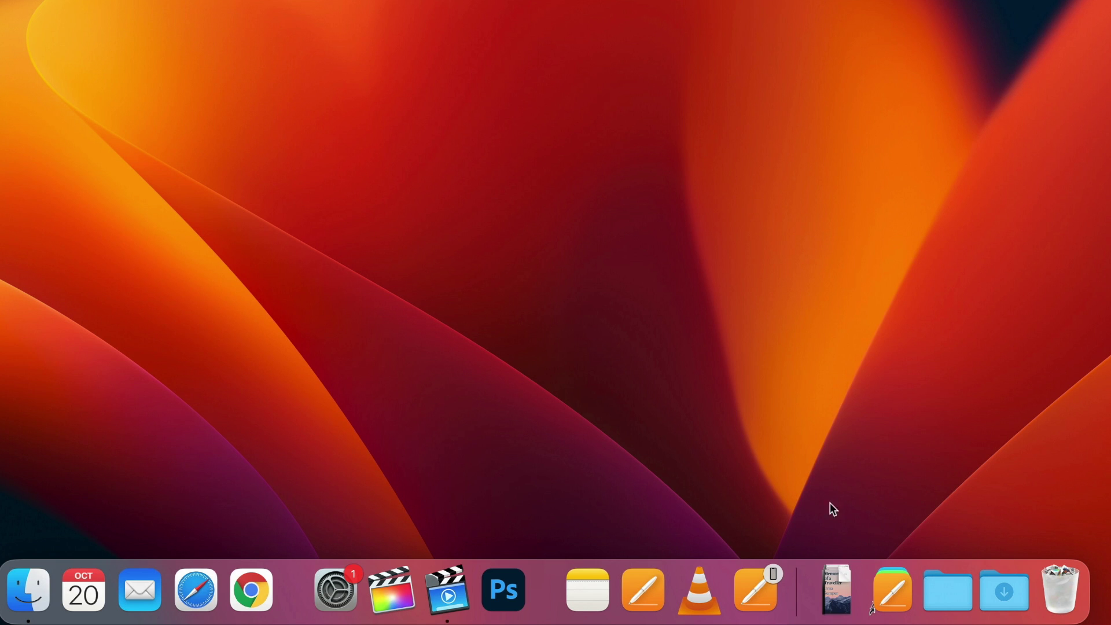
right_click(842, 589)
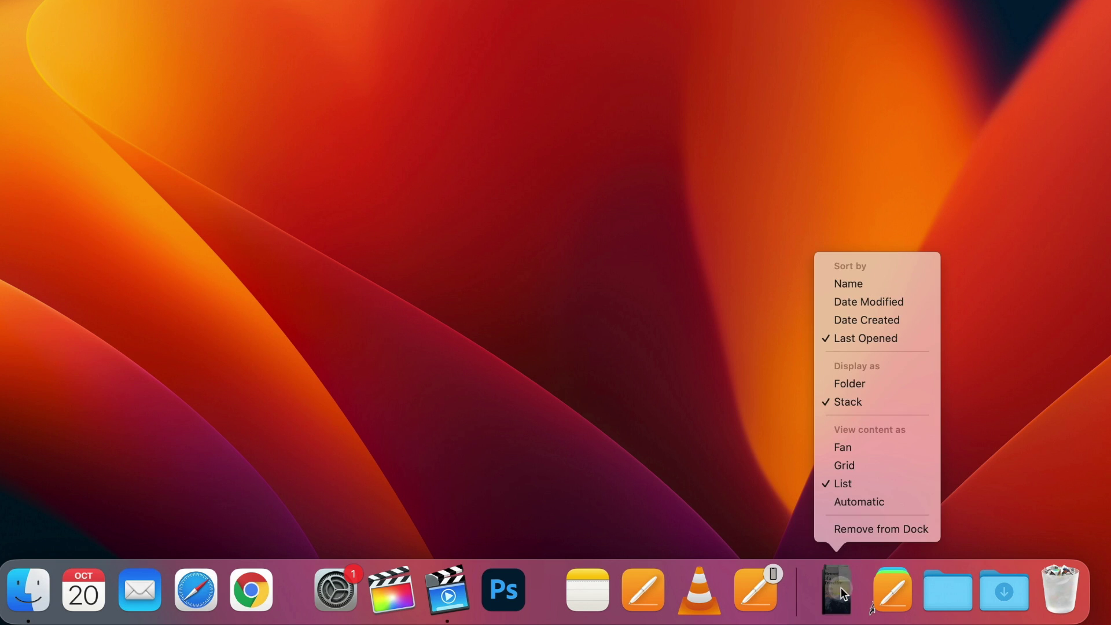
left_click(849, 384)
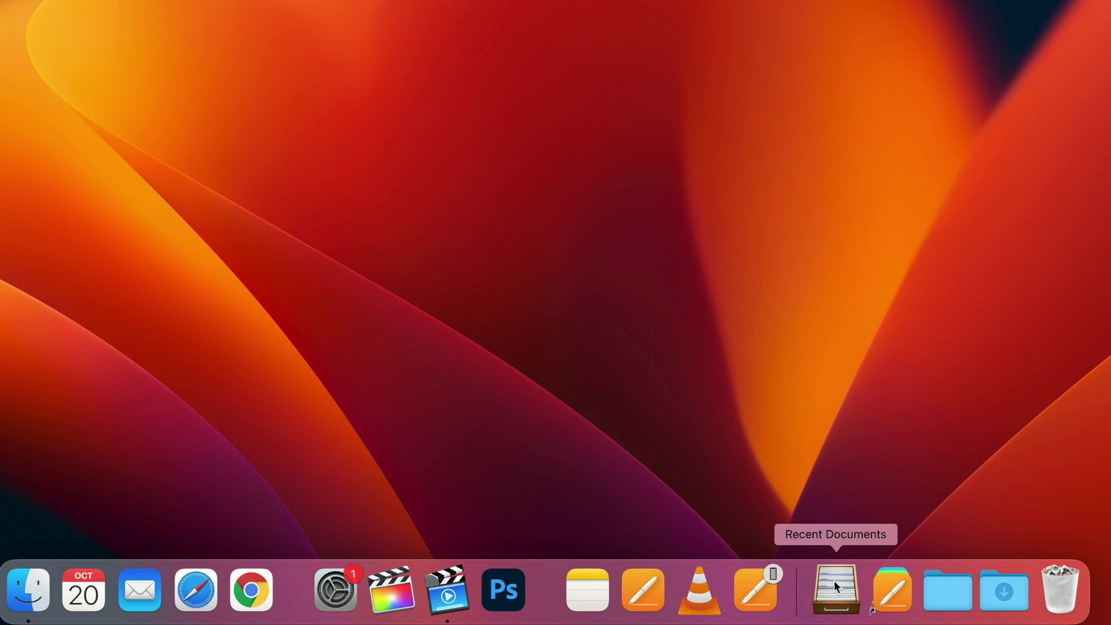
Step: Trash the desktop Recent Documents folder and check the Dock stack's list of recent files
left_click_drag(1042, 145, 1054, 586)
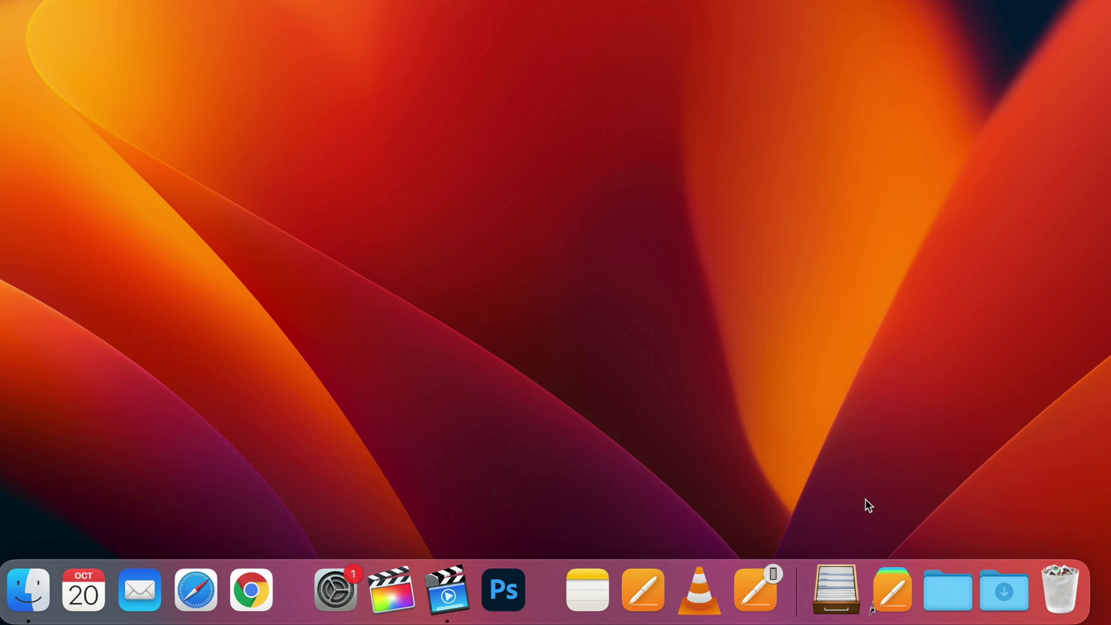
left_click(847, 570)
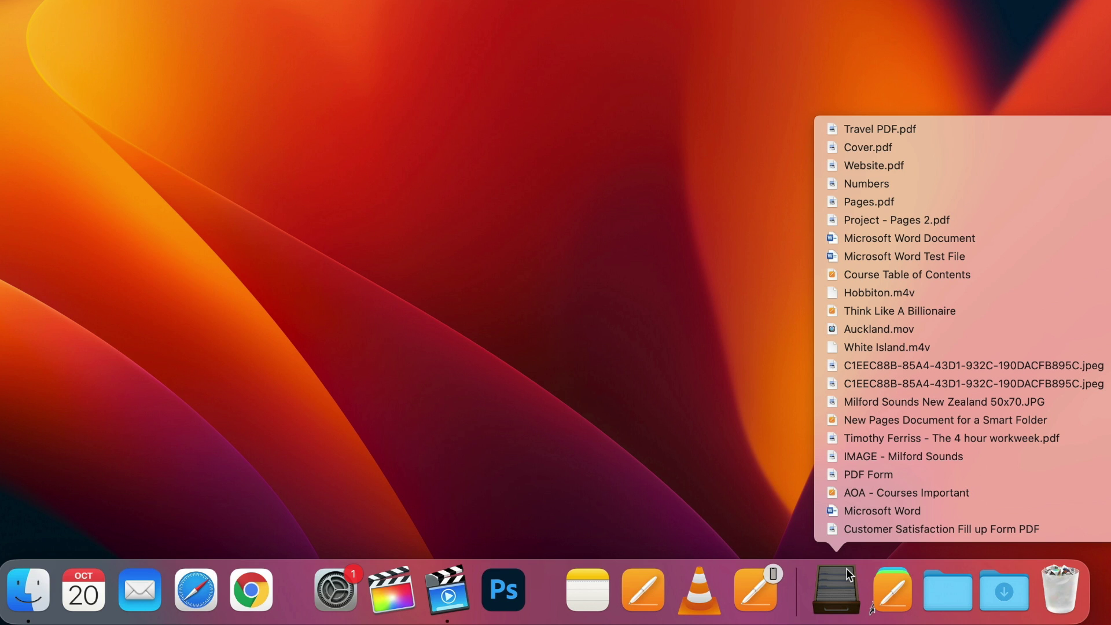
left_click(846, 569)
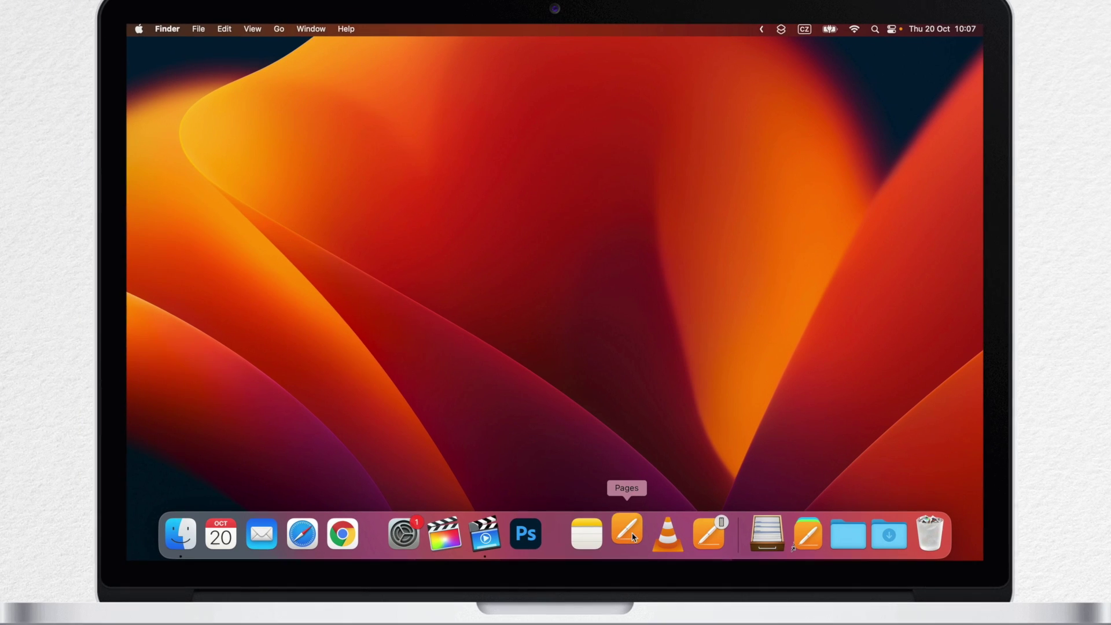
Step: Start a blank Pages document, save it as 'Smart Document' in the Project folder, and close it
left_click(634, 538)
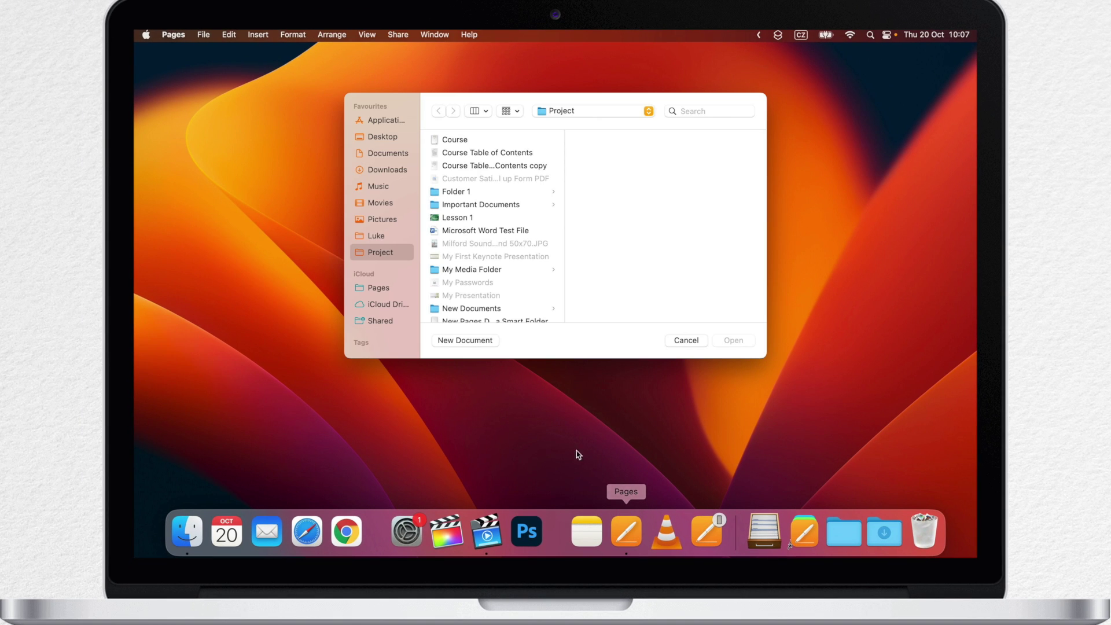
left_click(467, 341)
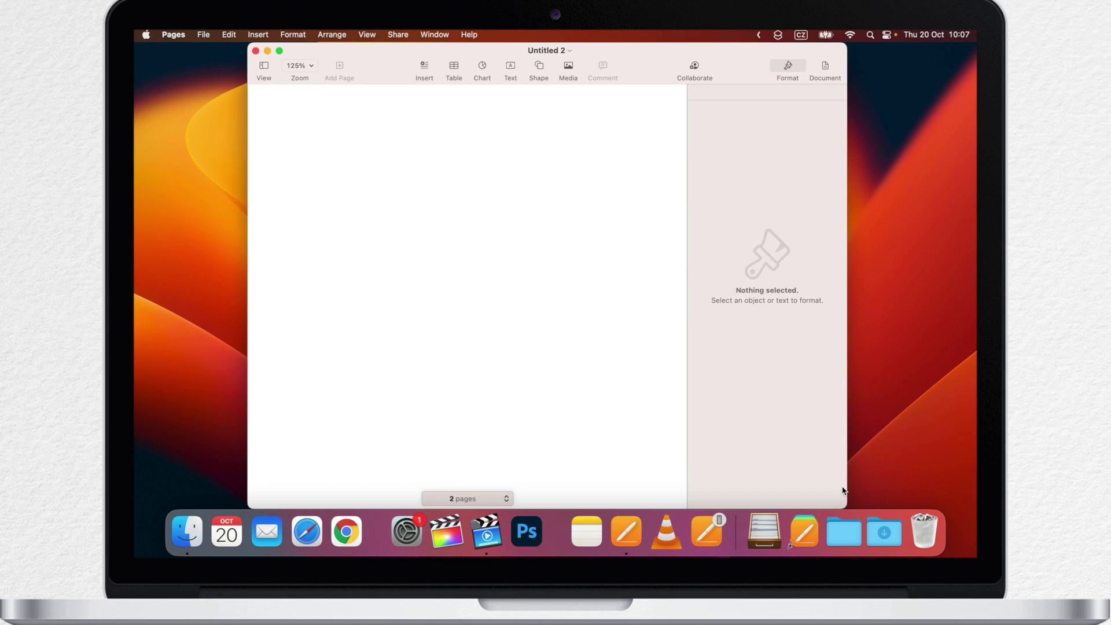
left_click(548, 52)
type("Smart Document")
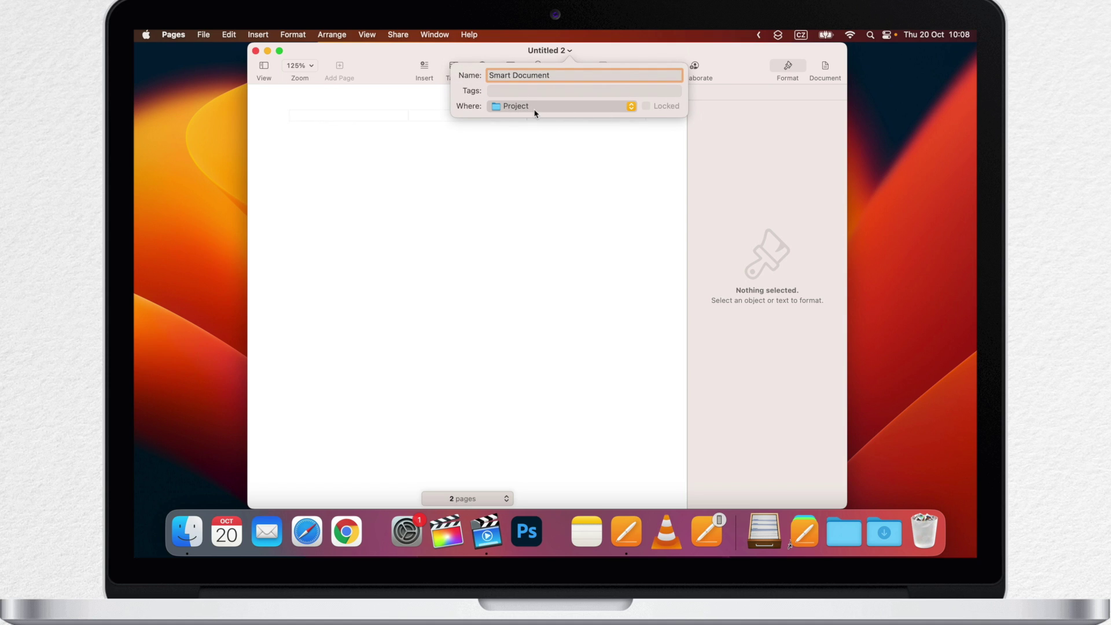
left_click(624, 182)
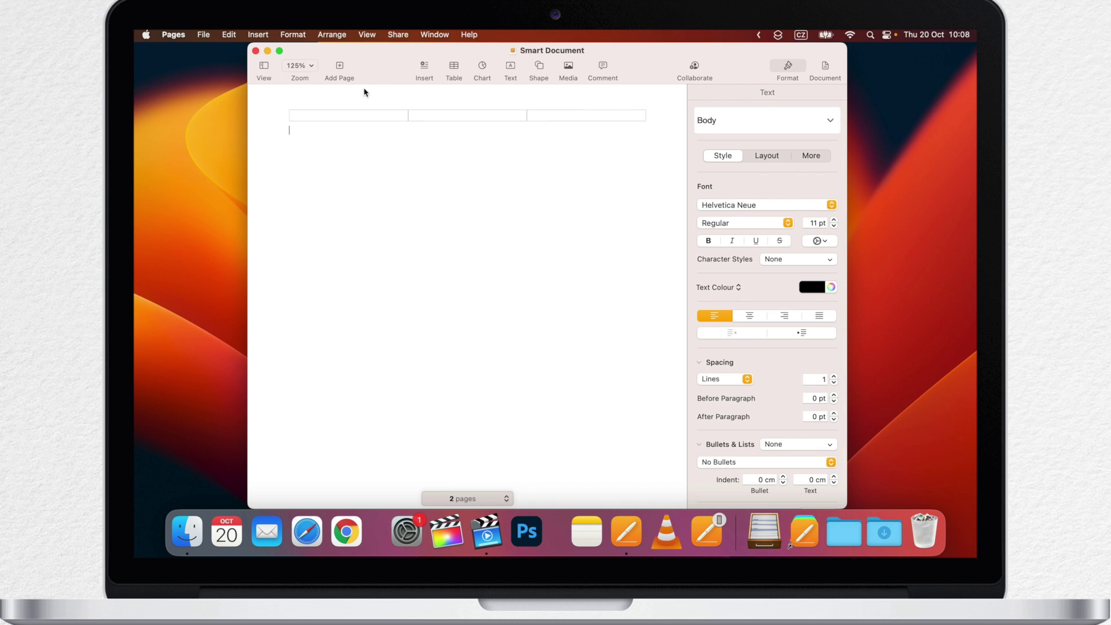
left_click(256, 51)
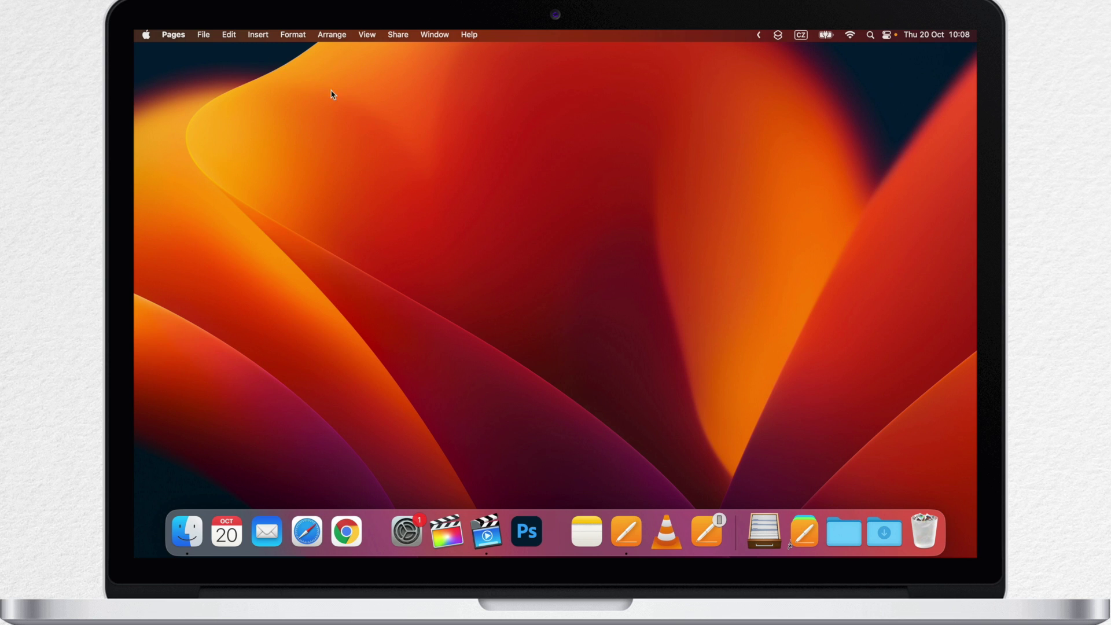
Step: Check that Smart Document heads the Recent Documents stack list, then switch back to Finder
left_click(763, 537)
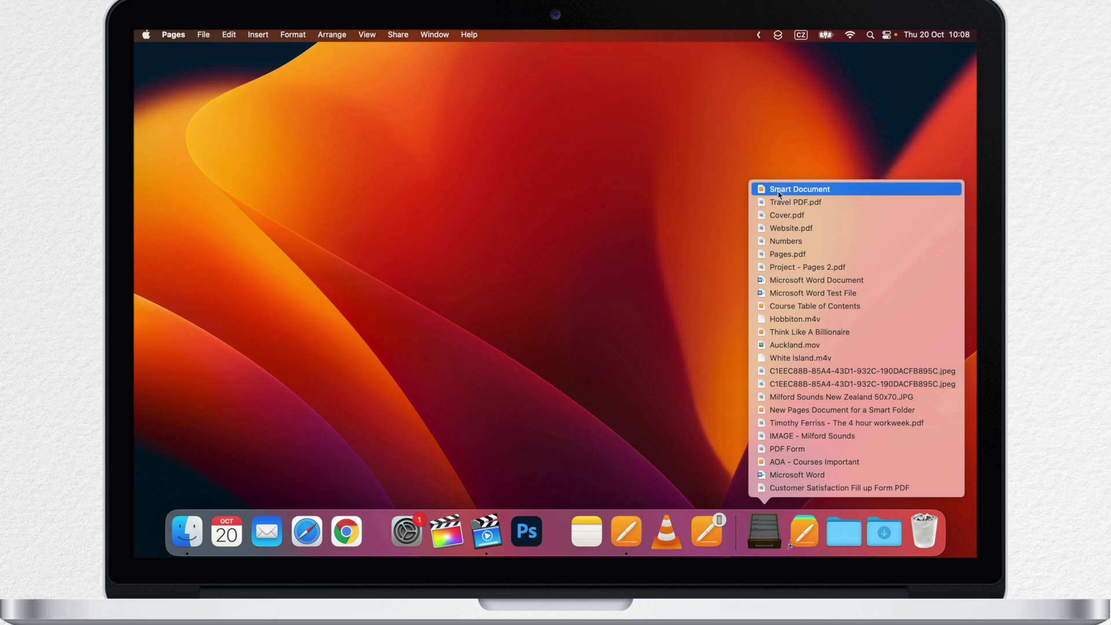
left_click(666, 275)
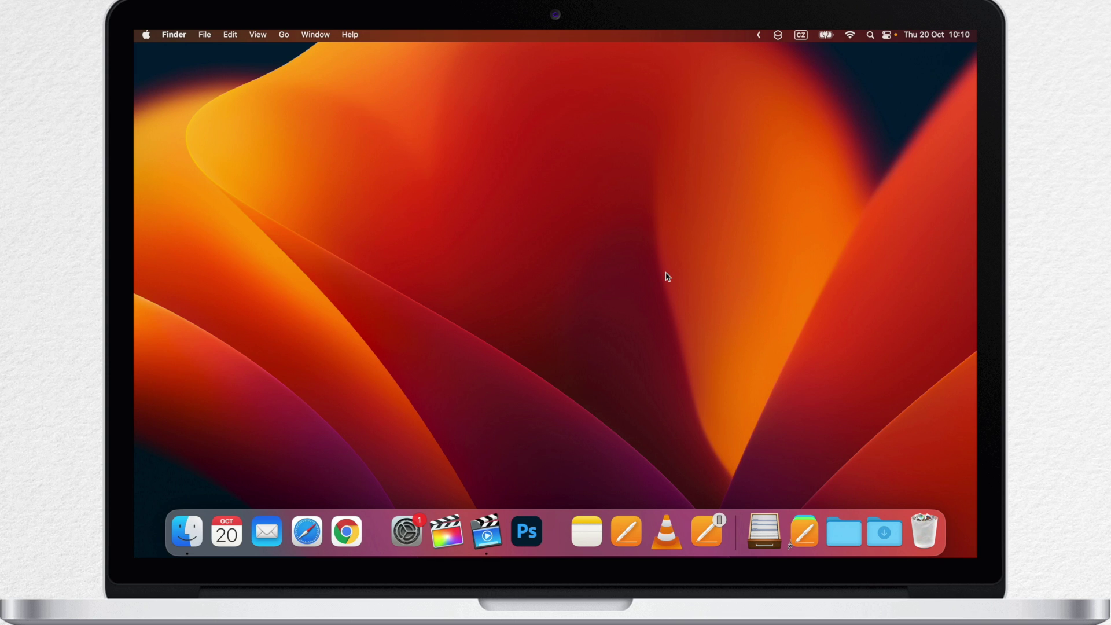
Step: Create a desktop folder named 'Working On', move it lower on the desktop, and open it
left_click(800, 216)
key("super+shift+n")
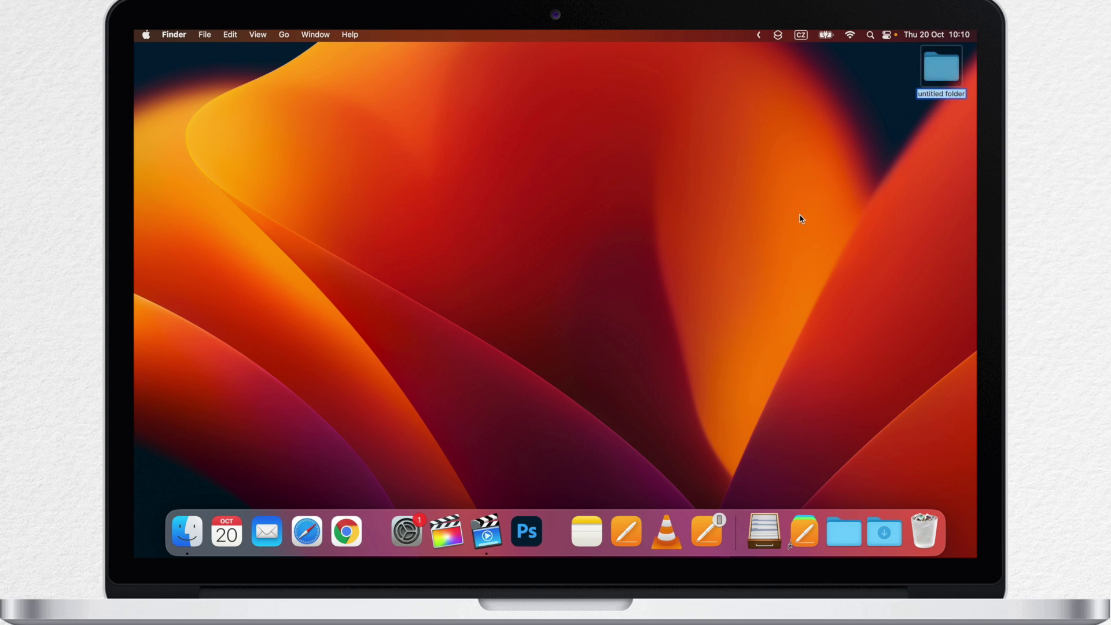
type("Working On")
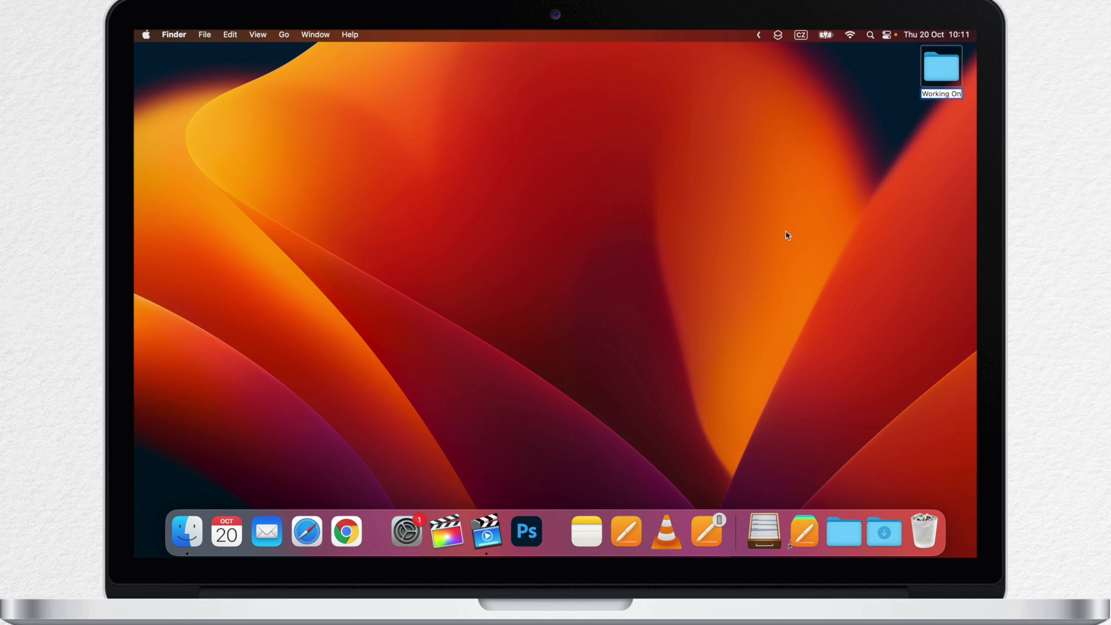
left_click(768, 237)
left_click_drag(937, 69, 922, 441)
double_click(922, 441)
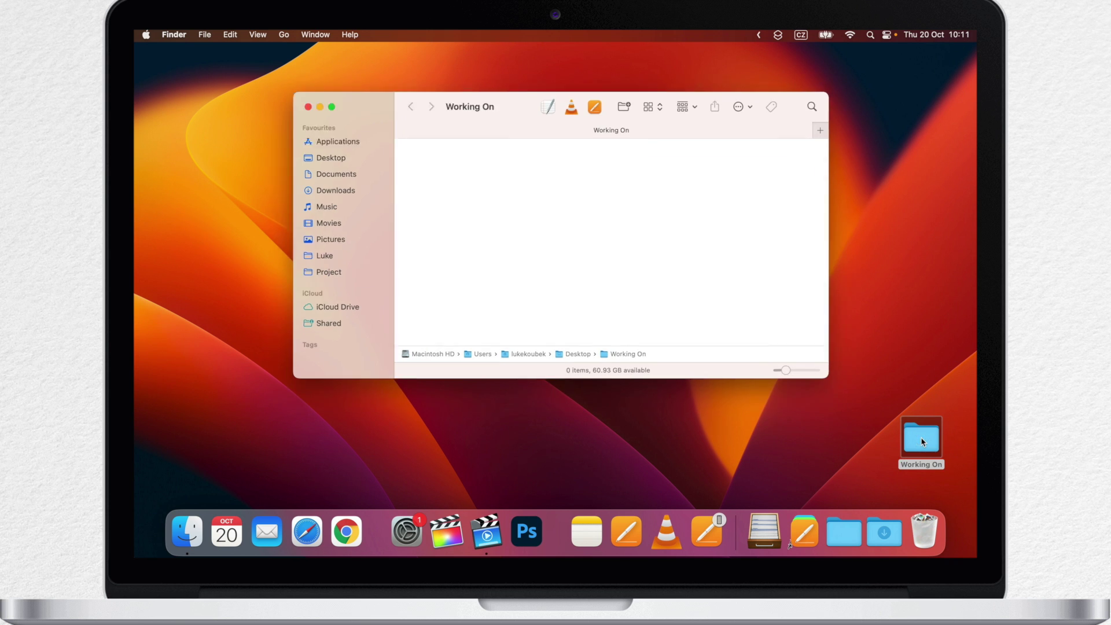
Step: Show the Project folder in a second Finder window and drag the TextEdit file over Working On
key("super+n")
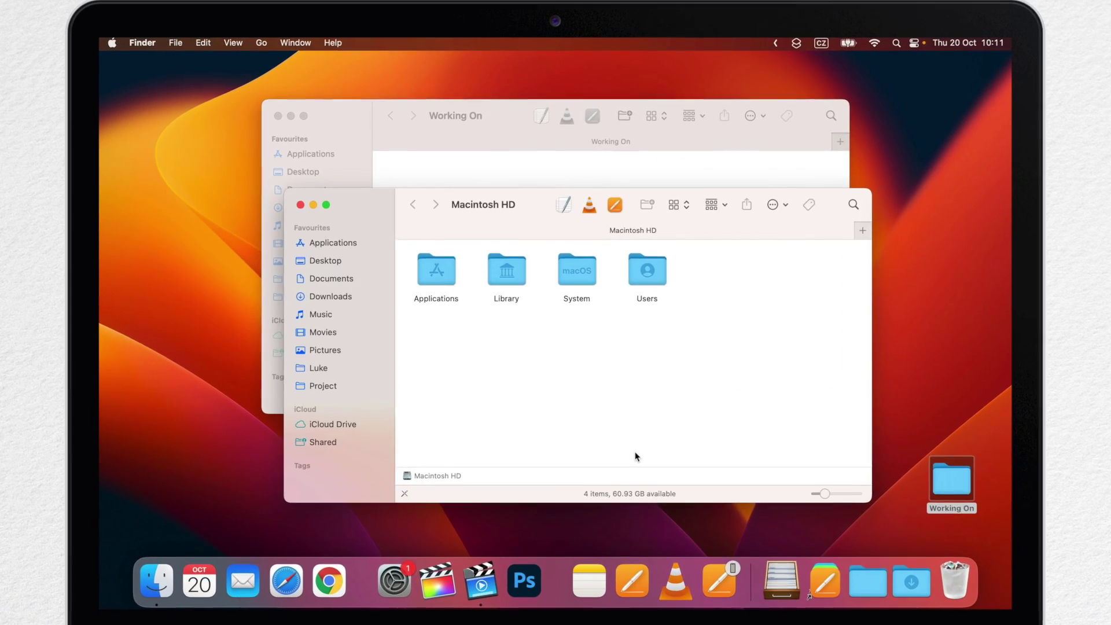
left_click(331, 374)
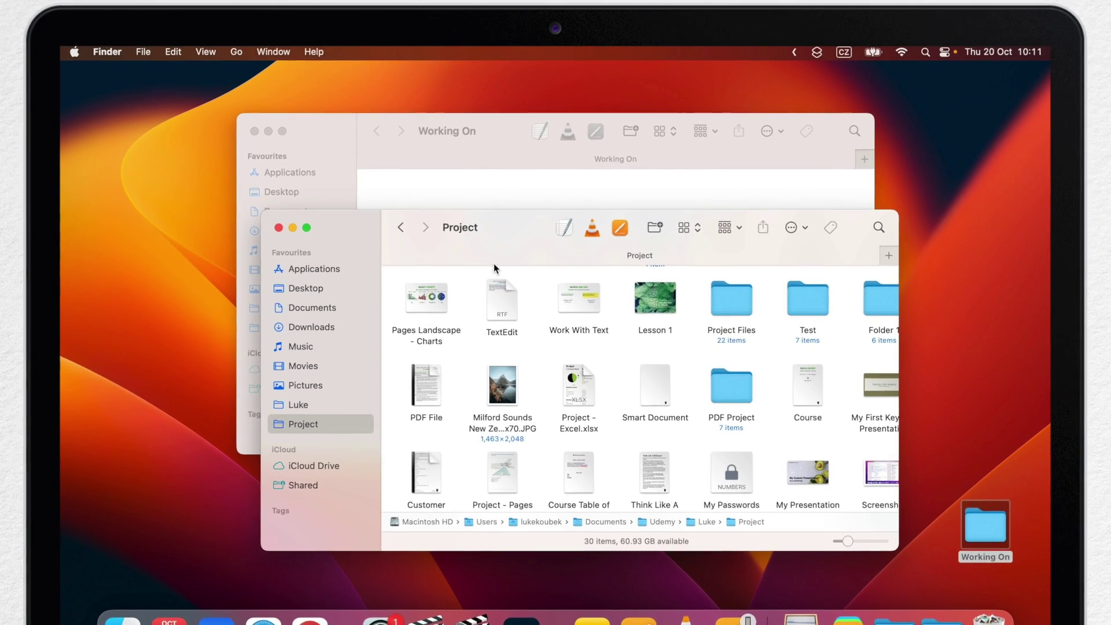
left_click_drag(515, 239, 519, 283)
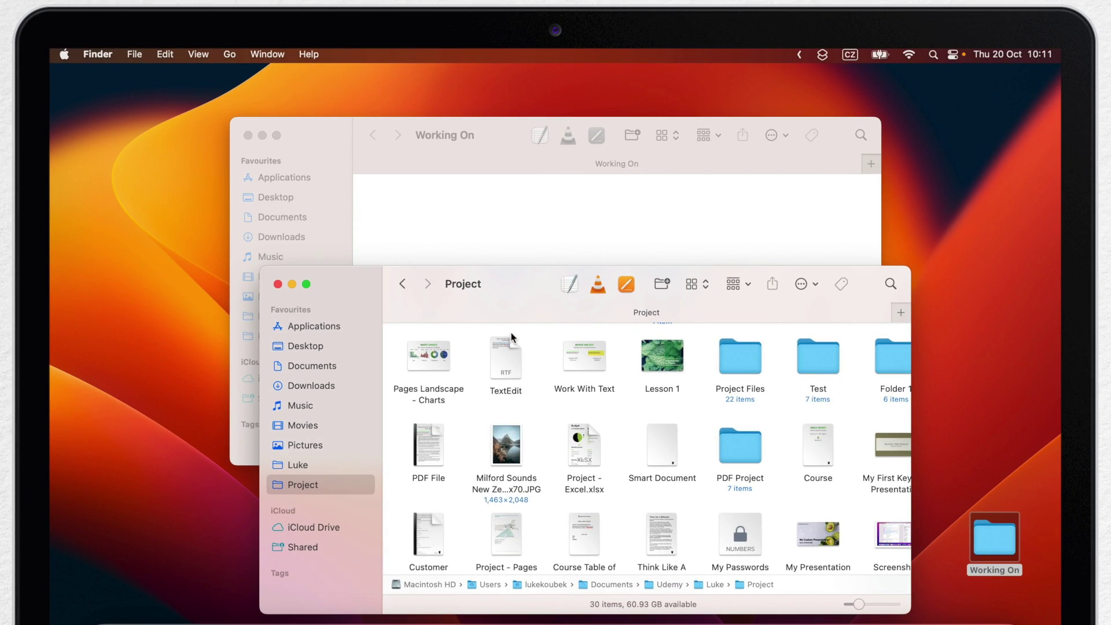
left_click_drag(502, 346, 465, 195)
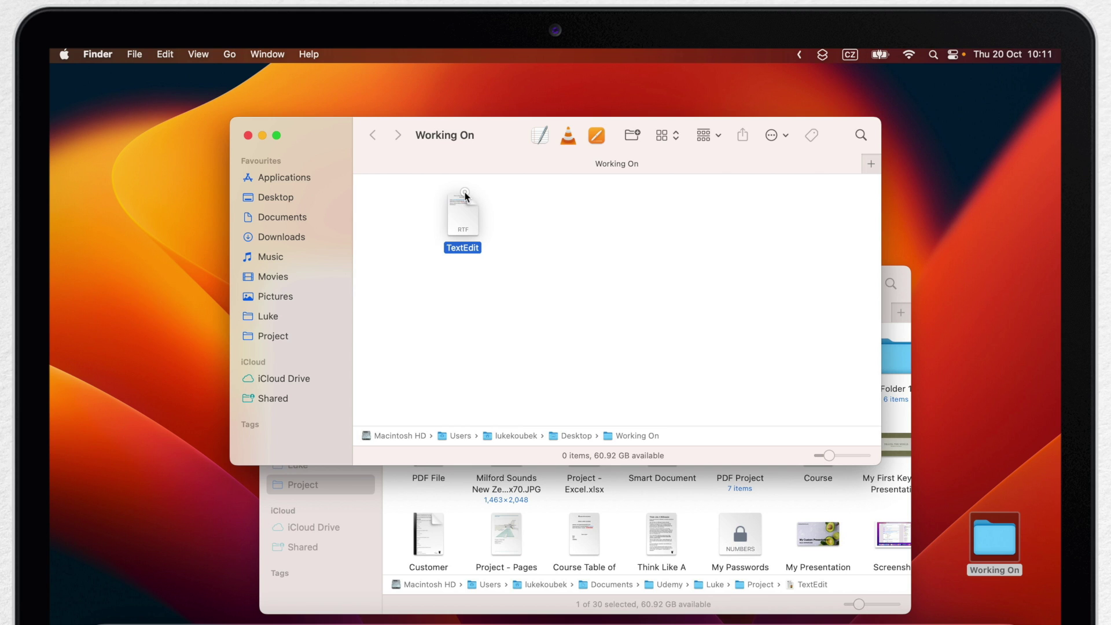
Step: Drop a TextEdit alias into Working On using Option-Command while dragging
left_click_drag(464, 196, 462, 195)
key("alt")
key("super")
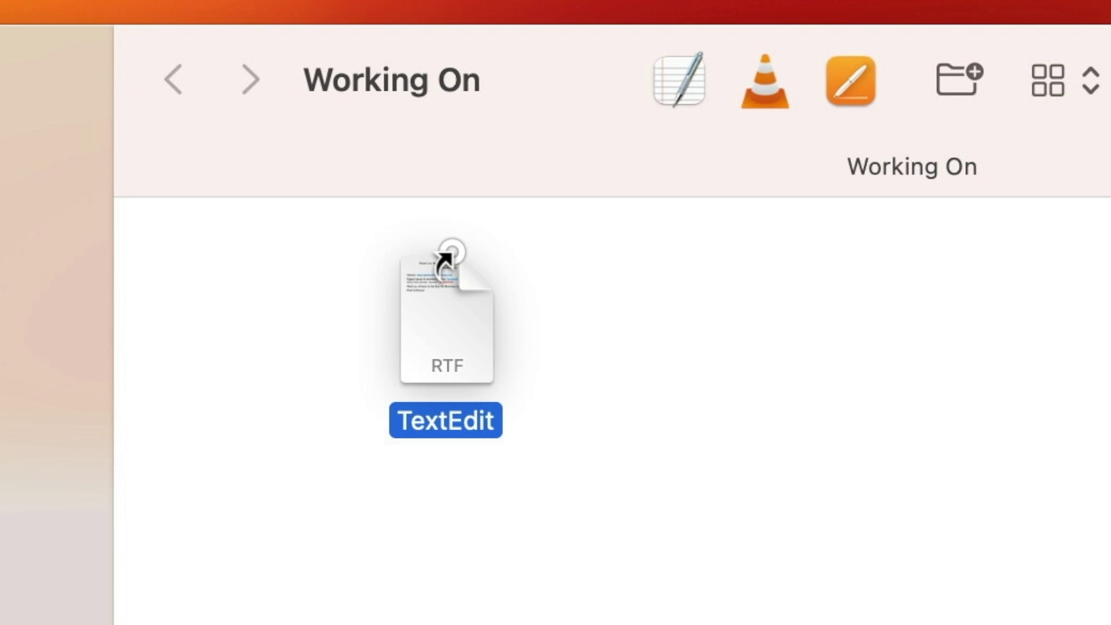
left_click_drag(449, 254, 453, 255)
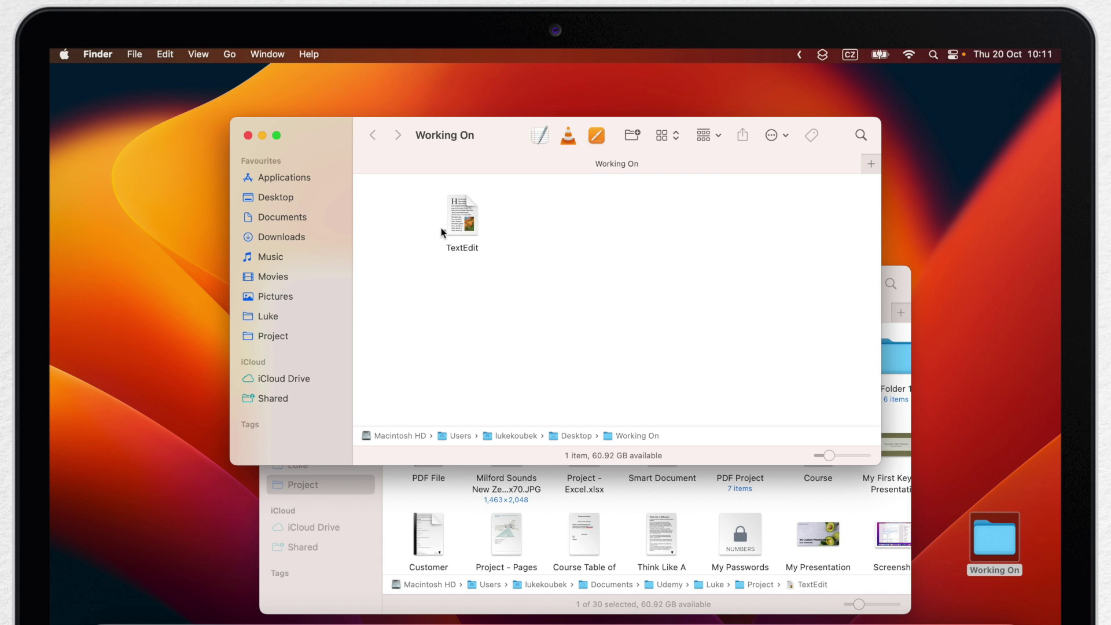
Step: Add aliases of Work With Text and Smart Document to Working On, then close its window
left_click(548, 502)
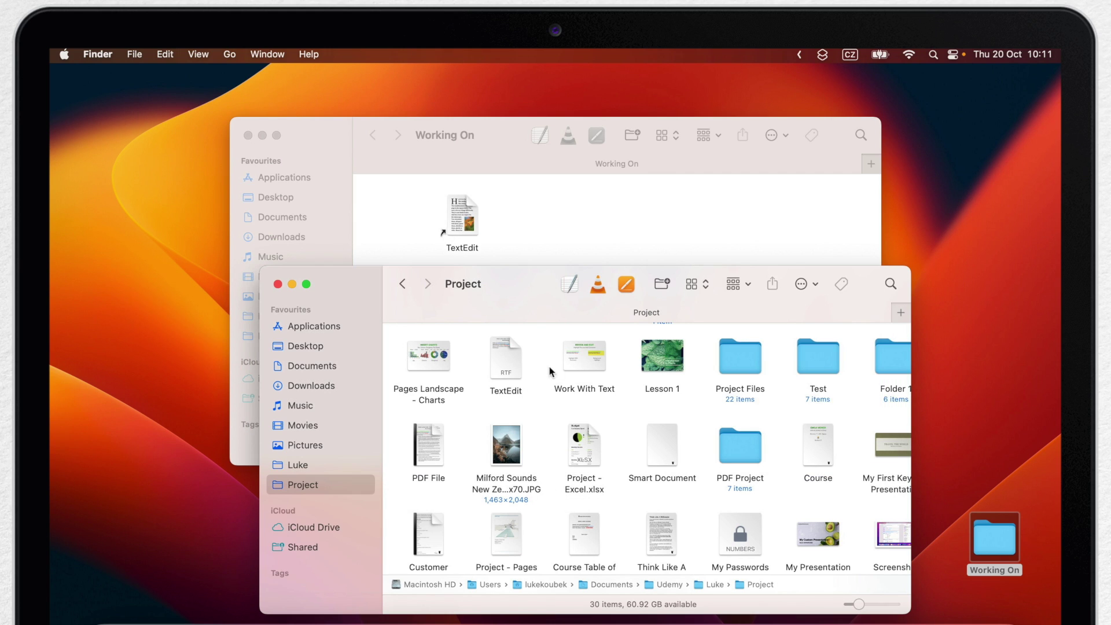
left_click(586, 358)
left_click_drag(587, 362, 512, 192)
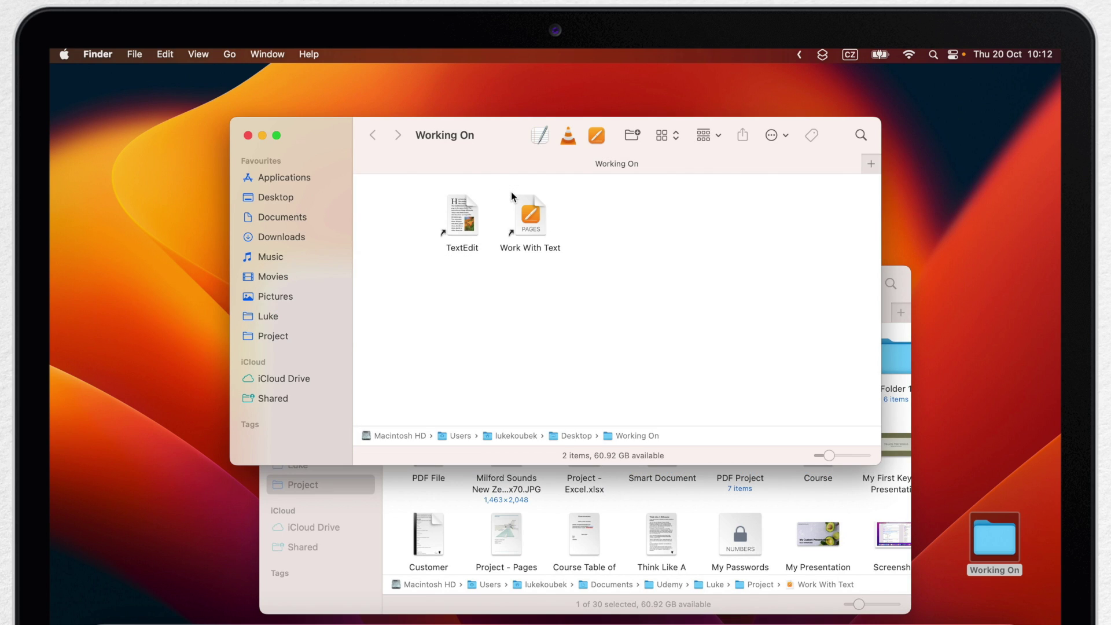
left_click(621, 505)
left_click_drag(662, 446, 616, 209)
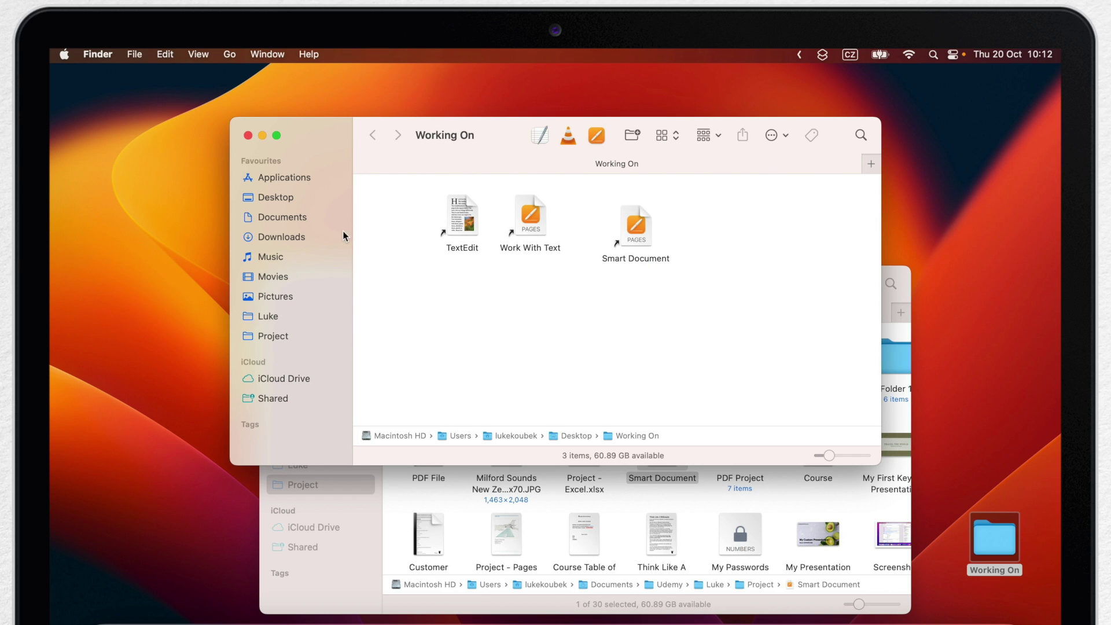
left_click(248, 135)
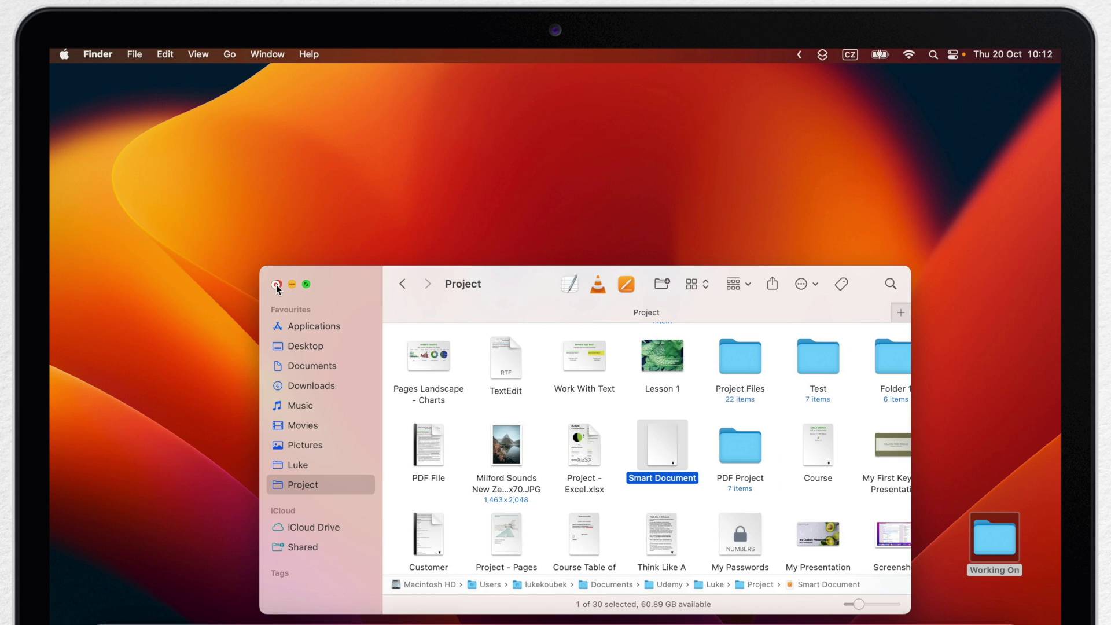
Step: Dock the Working On folder, trash its desktop original, and drag the Smart Document alias out of the stack
left_click(281, 288)
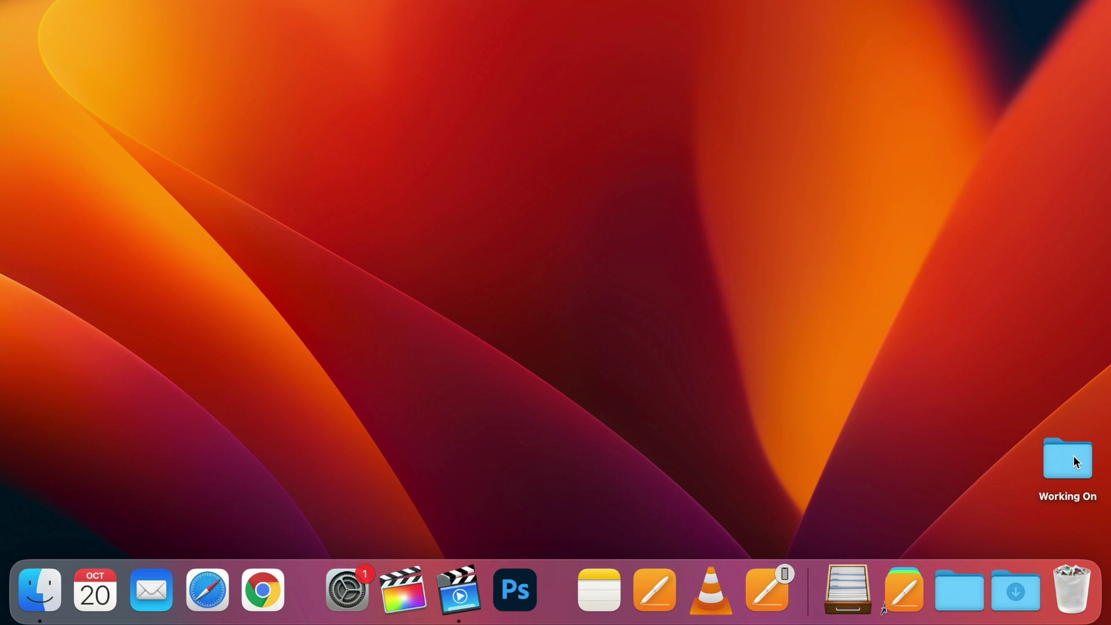
left_click_drag(1074, 458, 826, 580)
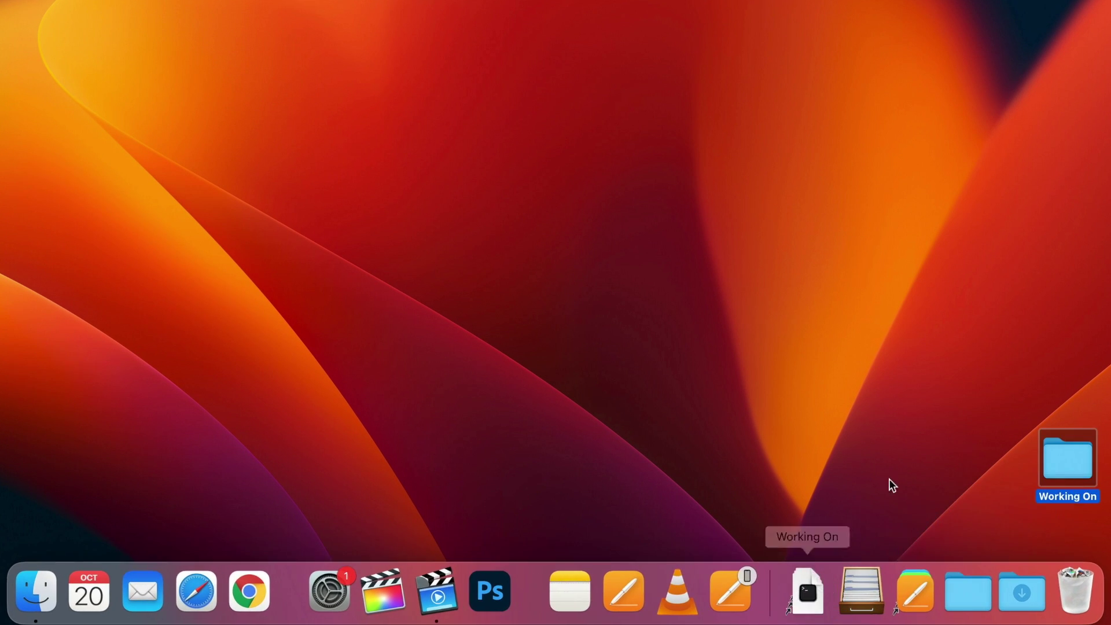
left_click(936, 473)
left_click_drag(1067, 458, 1075, 588)
left_click(794, 588)
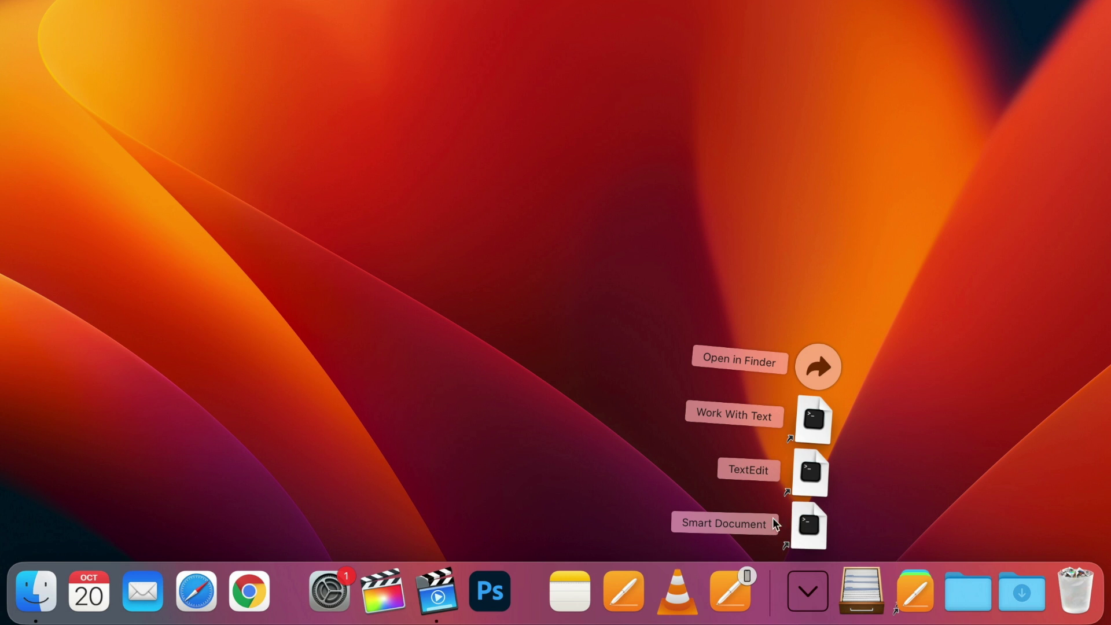
left_click_drag(810, 527, 1074, 574)
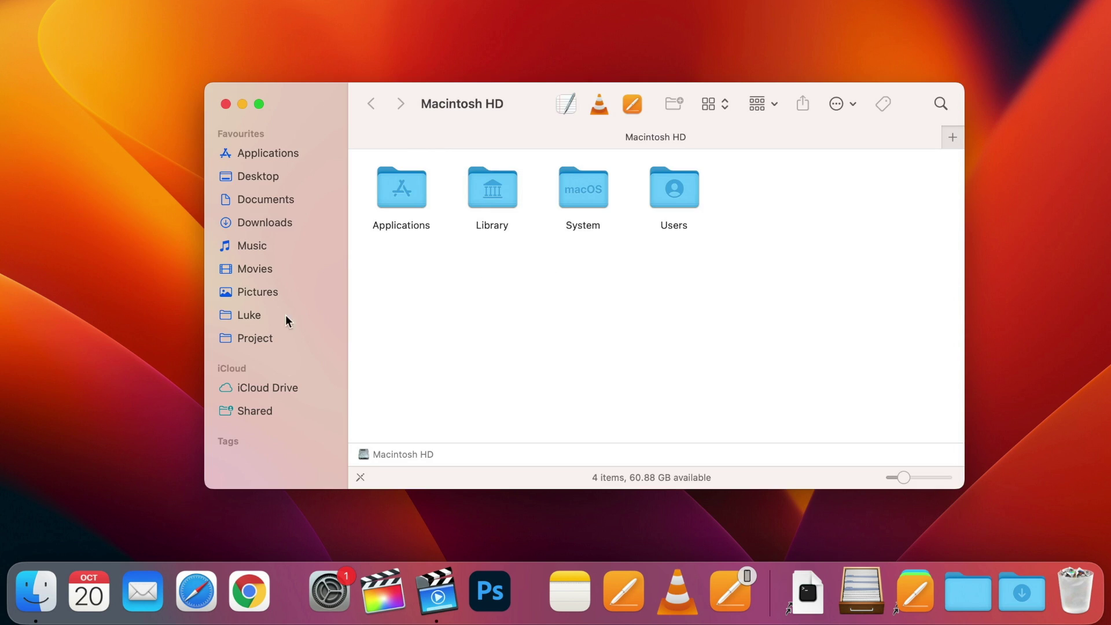
left_click(259, 338)
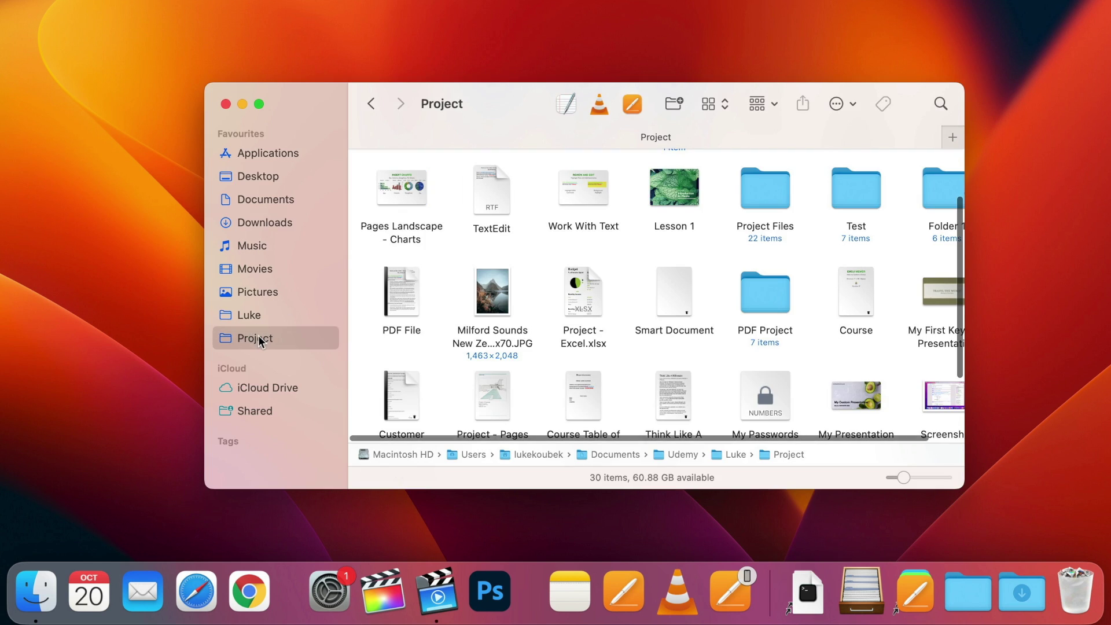
left_click(674, 295)
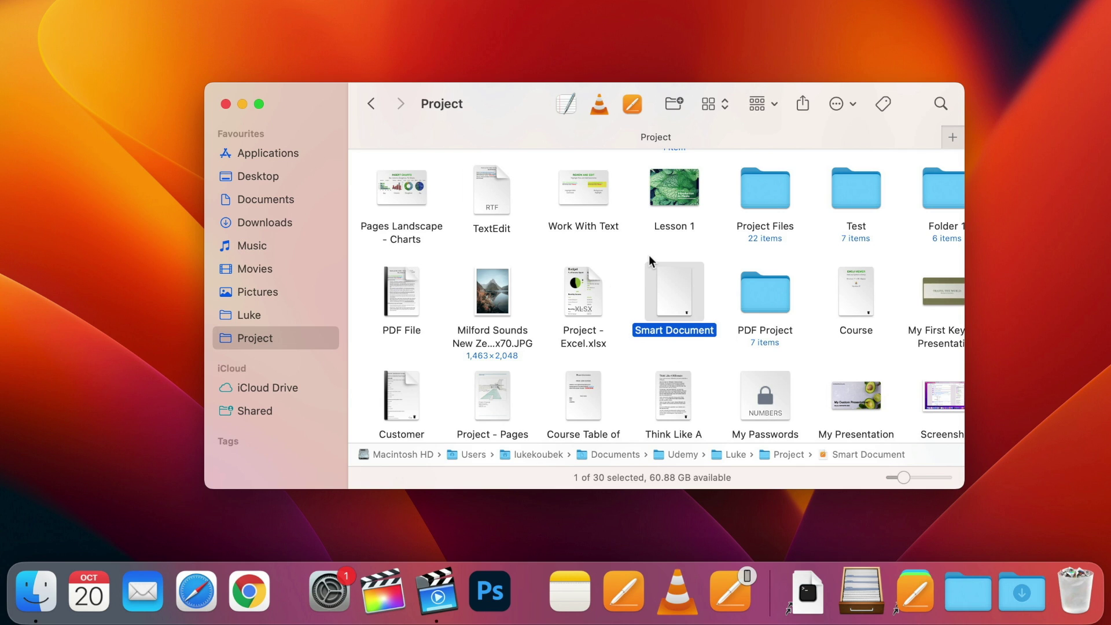
left_click(226, 104)
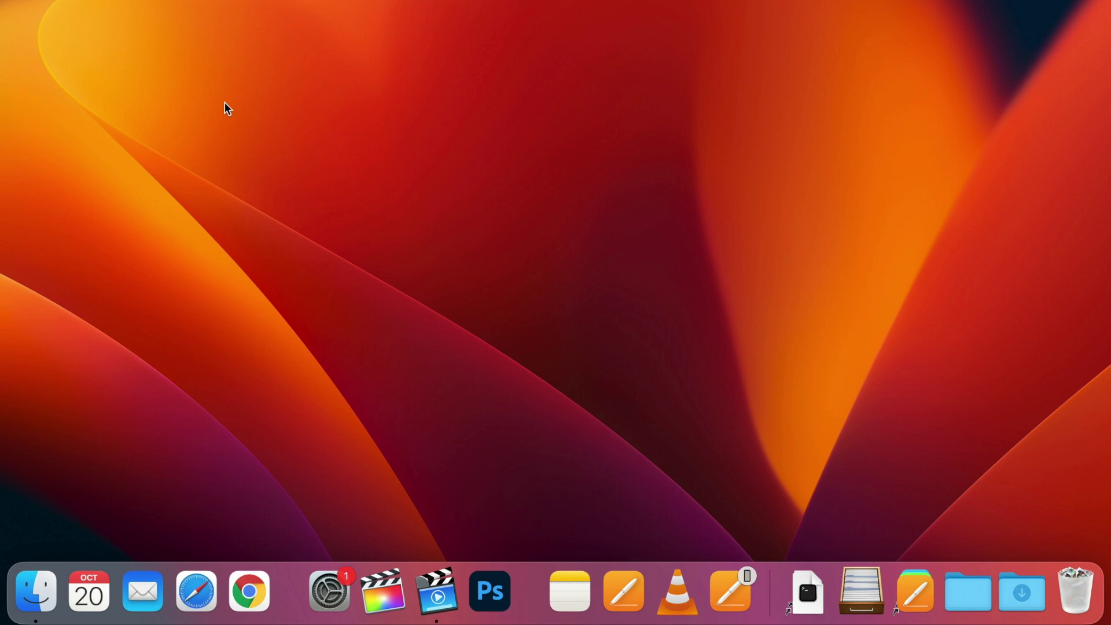
left_click(809, 592)
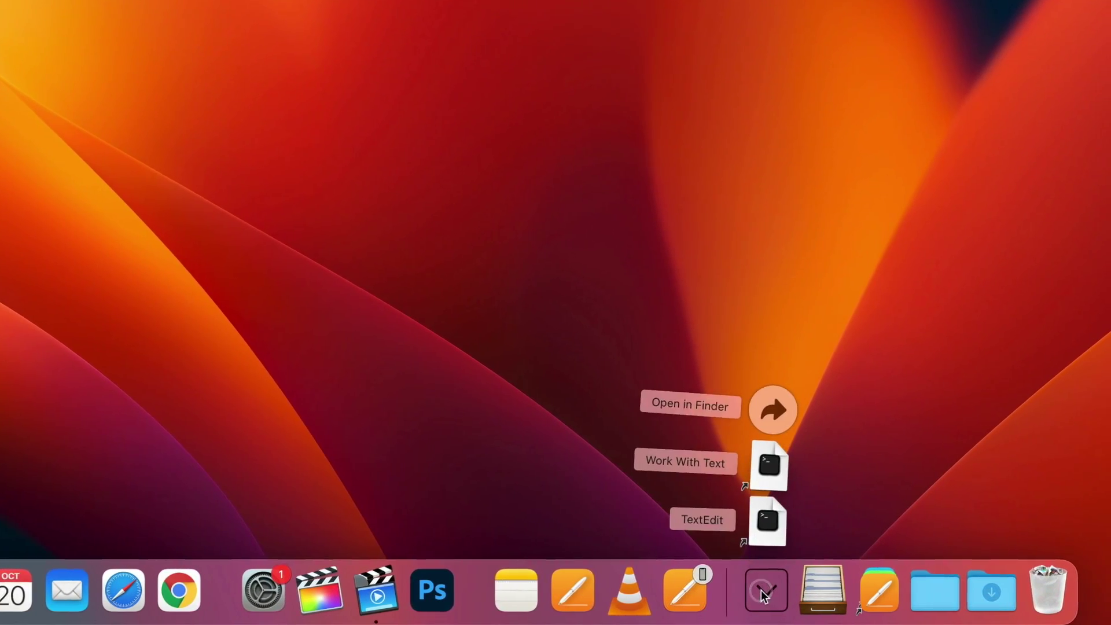
left_click(819, 596)
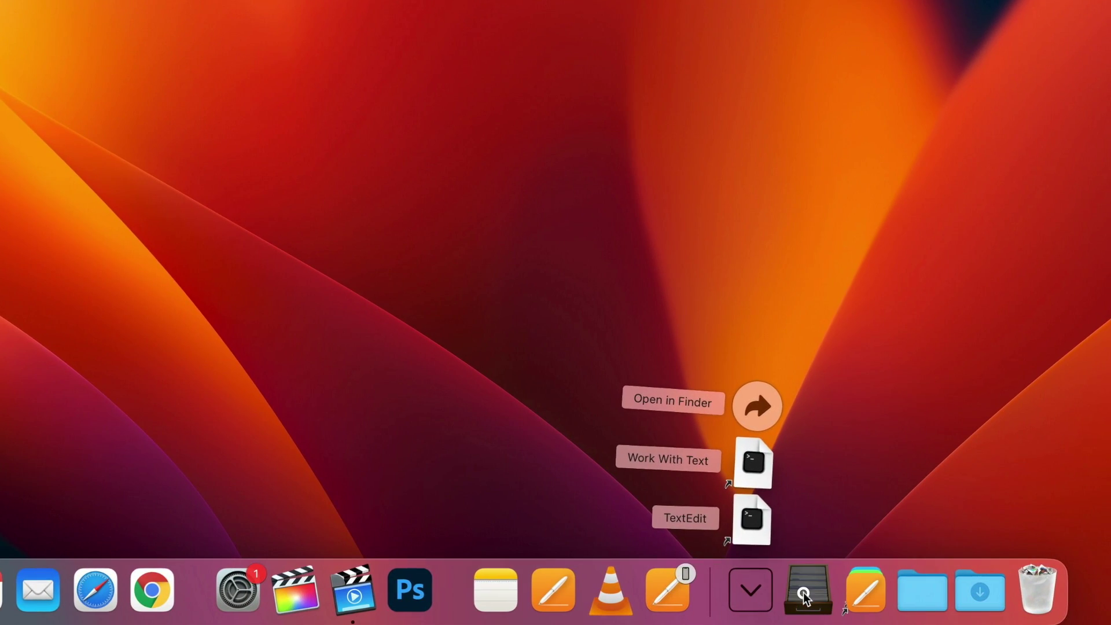
left_click(864, 593)
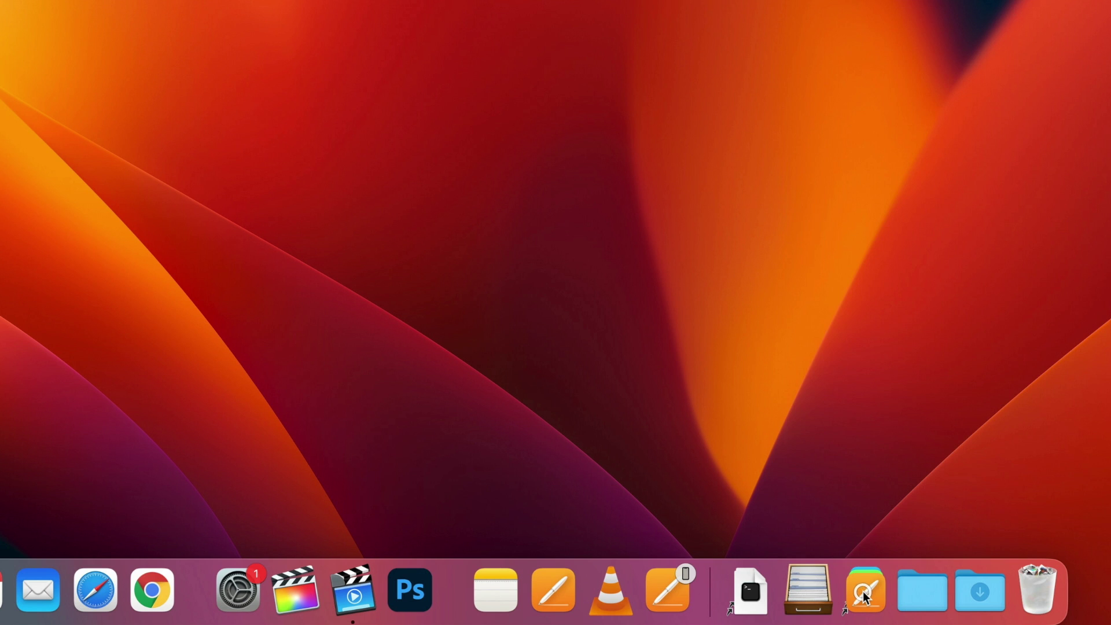
left_click(922, 596)
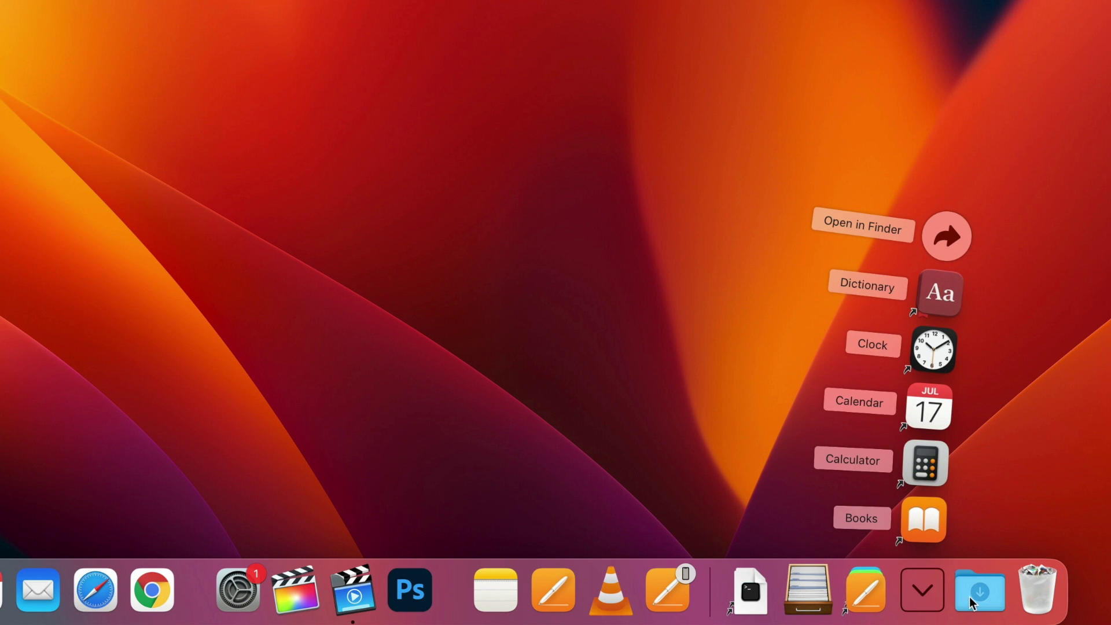
left_click(1061, 537)
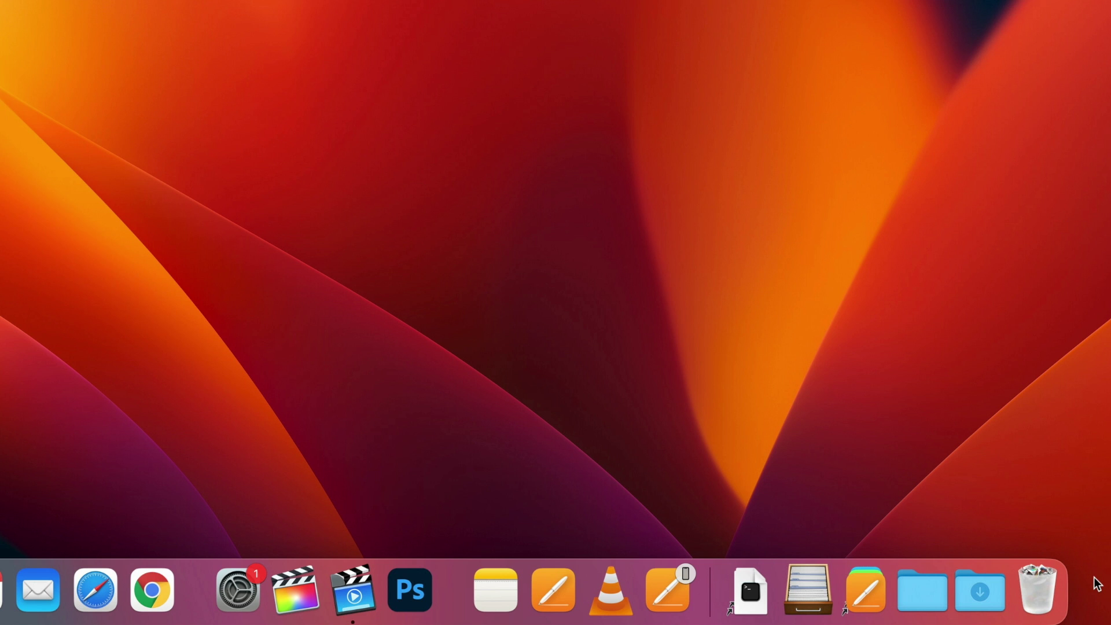